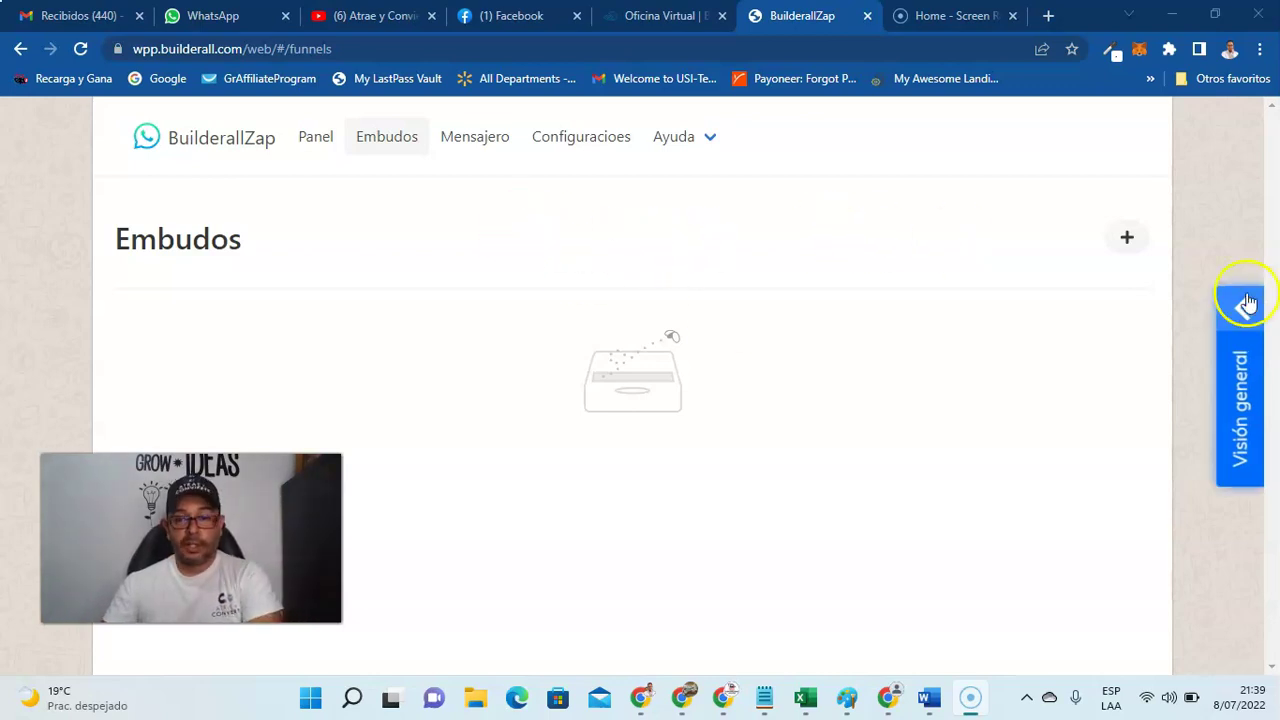
- Start a new funnel and name it "Embudo producto sobre salud"
{"action": "left_click", "coordinate": [1128, 239]}
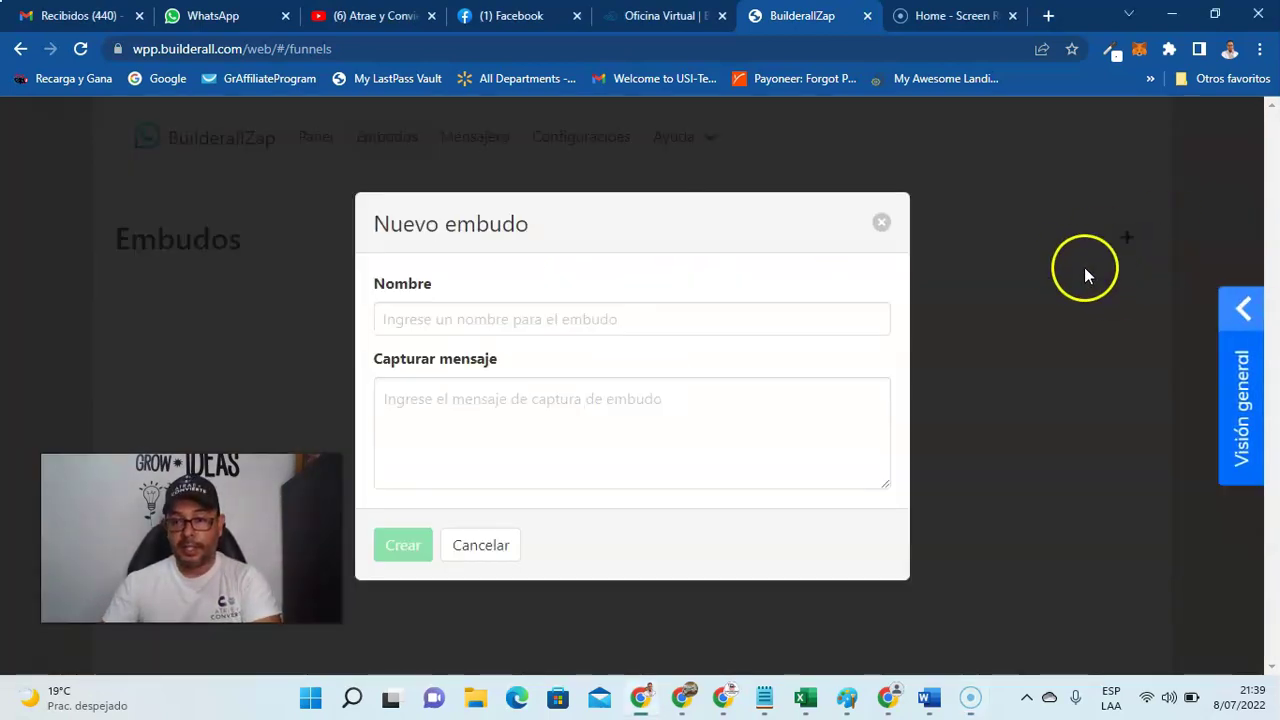
{"action": "left_click", "coordinate": [411, 317]}
{"action": "type", "text": "Embudo producto"}
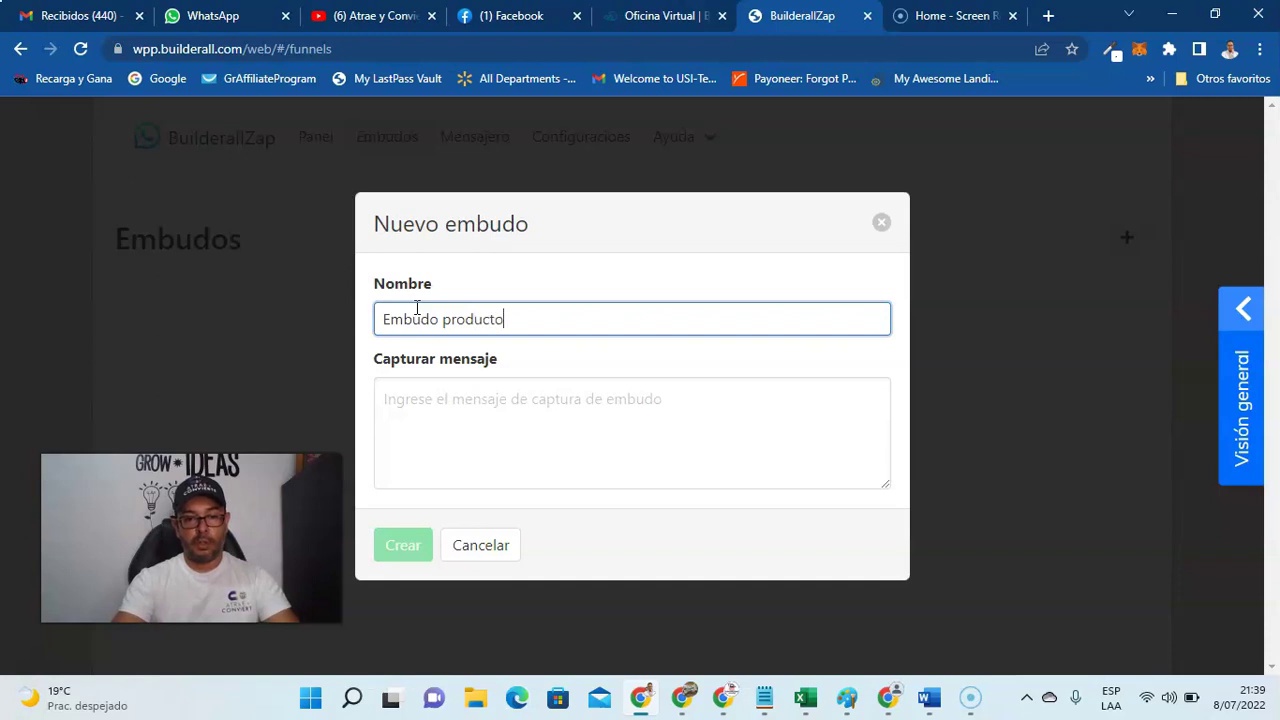
- Copy the two-line welcome message under number 1 in the Word document into the new funnel's capture message
{"action": "left_click", "coordinate": [498, 418]}
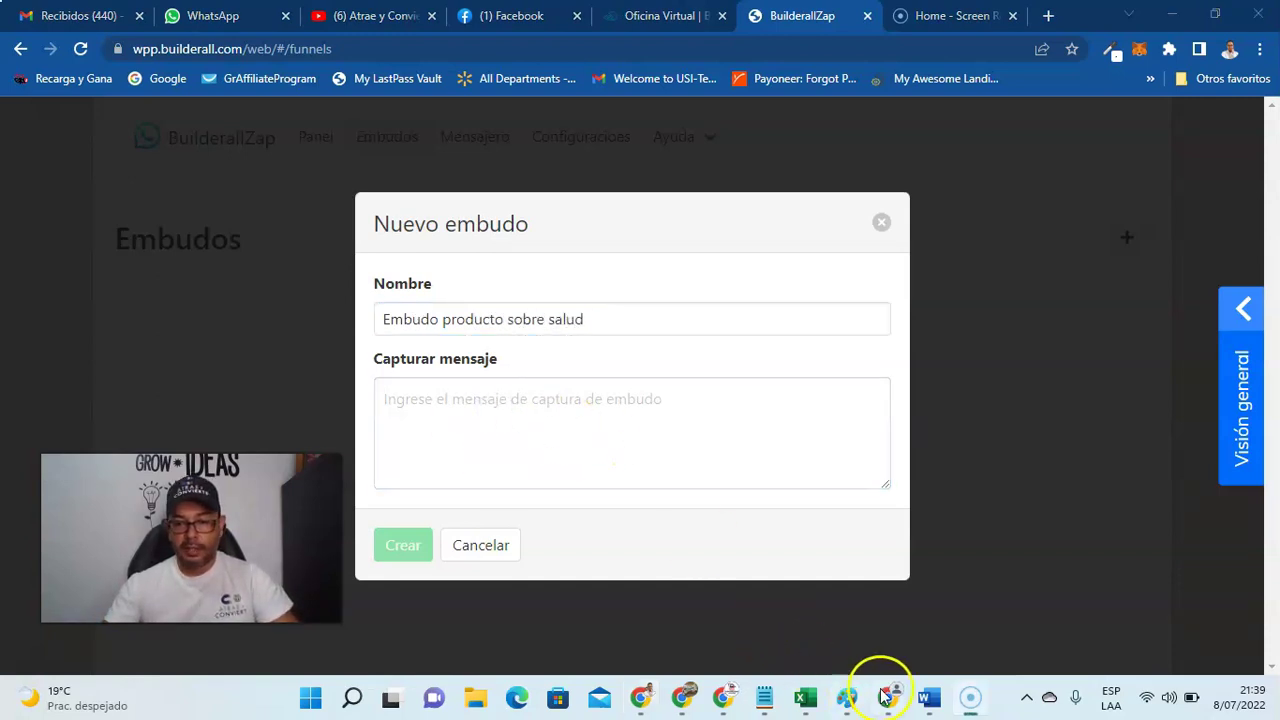
{"action": "left_click", "coordinate": [929, 697]}
{"action": "scroll", "coordinate": [573, 455], "scroll_direction": "down", "scroll_amount": 2}
{"action": "left_click_drag", "start_coordinate": [357, 408], "coordinate": [693, 429]}
{"action": "key", "text": "ctrl+c"}
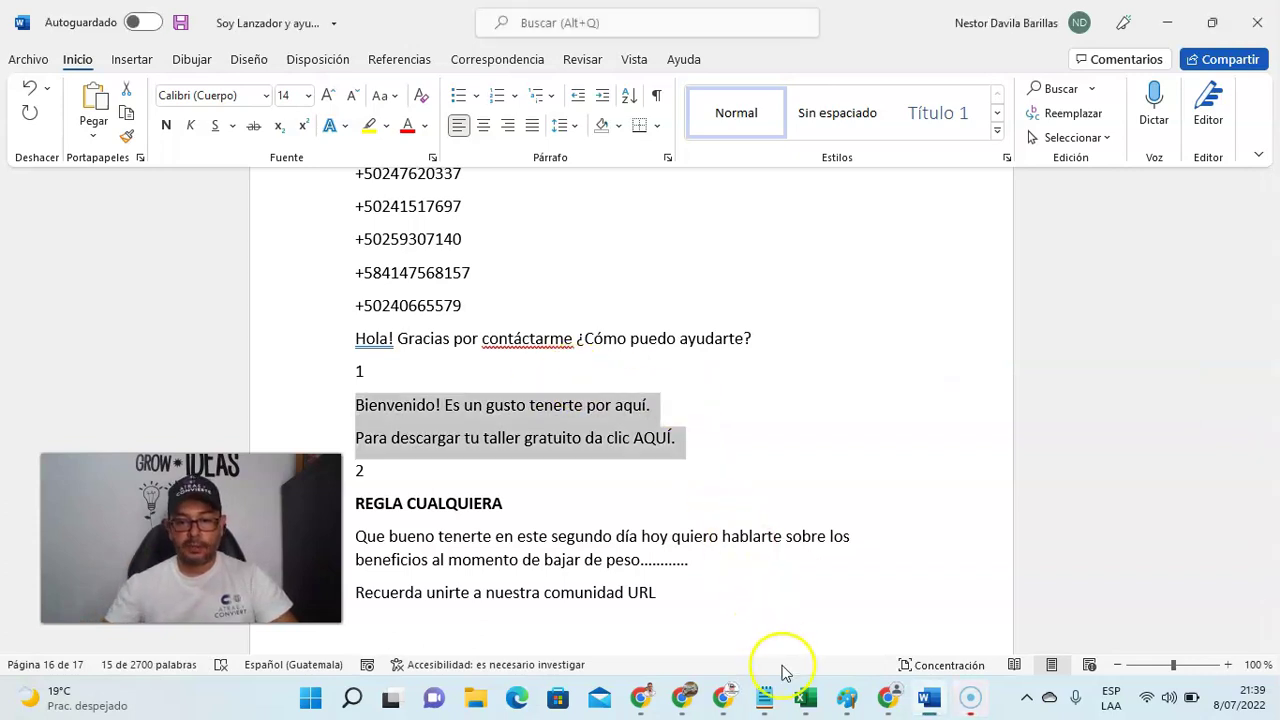
{"action": "left_click", "coordinate": [641, 697]}
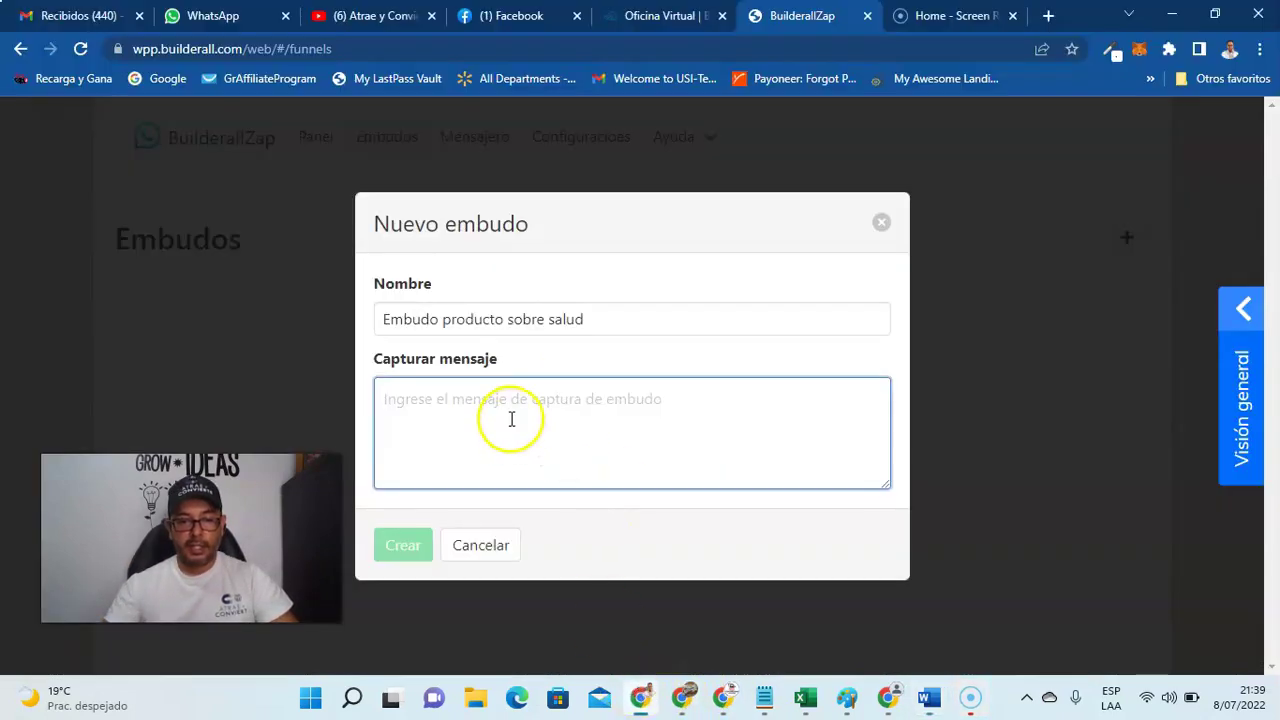
{"action": "key", "text": "ctrl+v"}
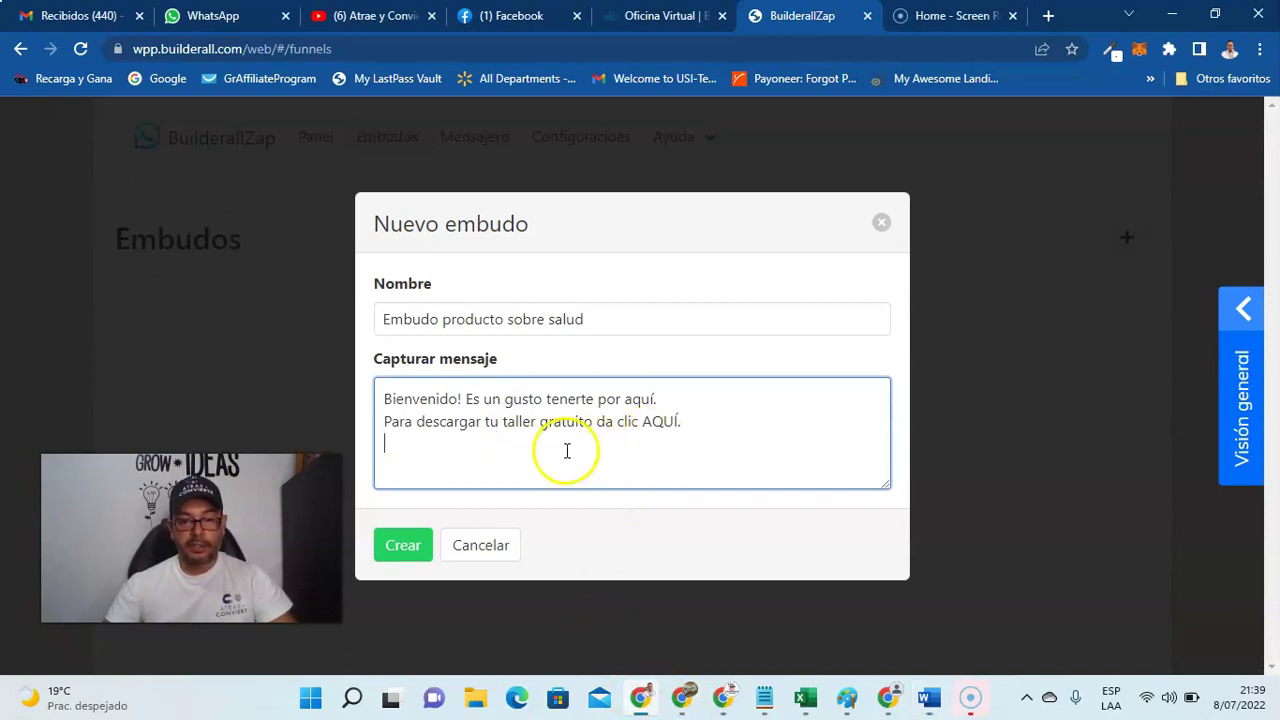
- Replace the ending "AQUÍ." of the capture message with "aqui URL" and create the funnel
{"action": "left_click", "coordinate": [678, 428]}
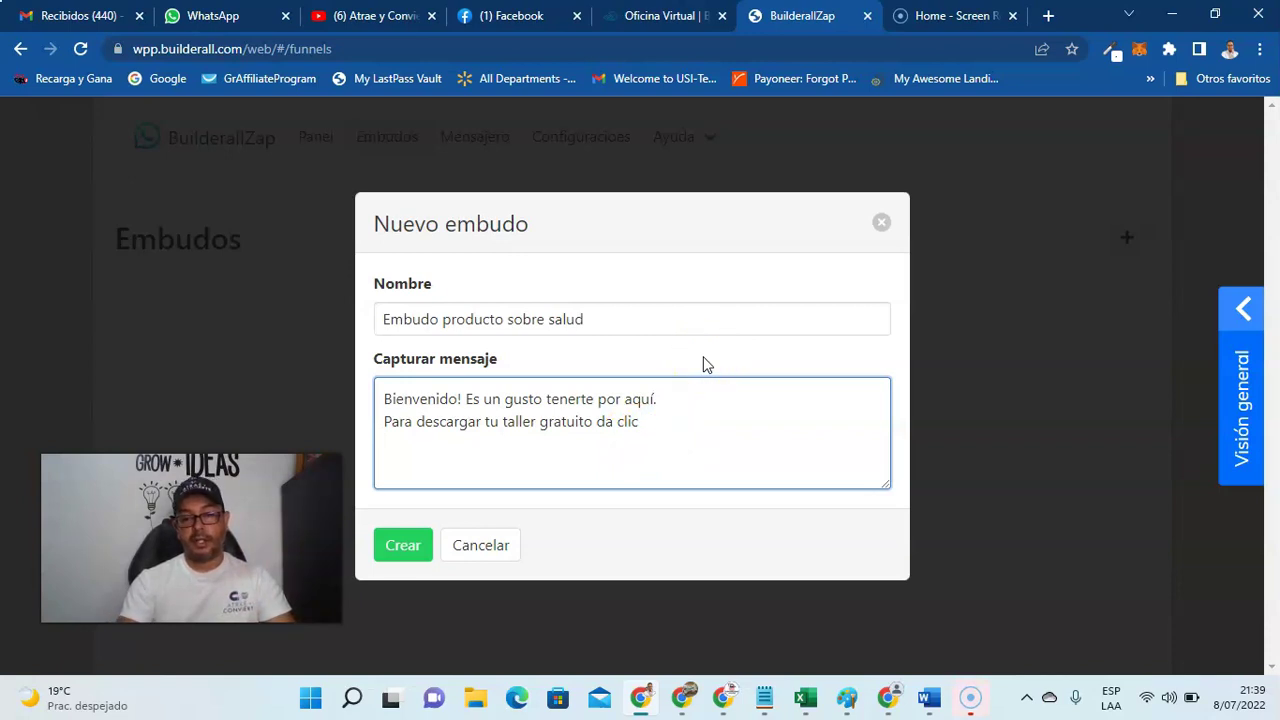
{"action": "type", "text": "aqui URL"}
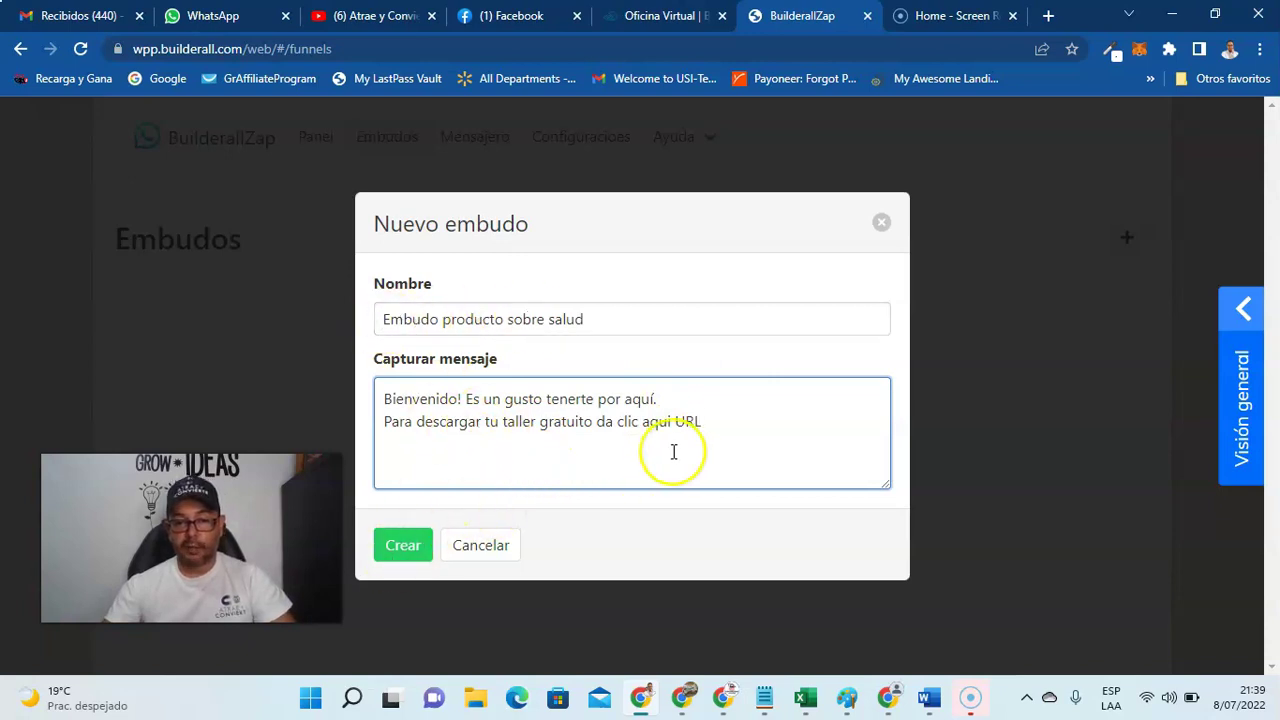
{"action": "left_click", "coordinate": [402, 546]}
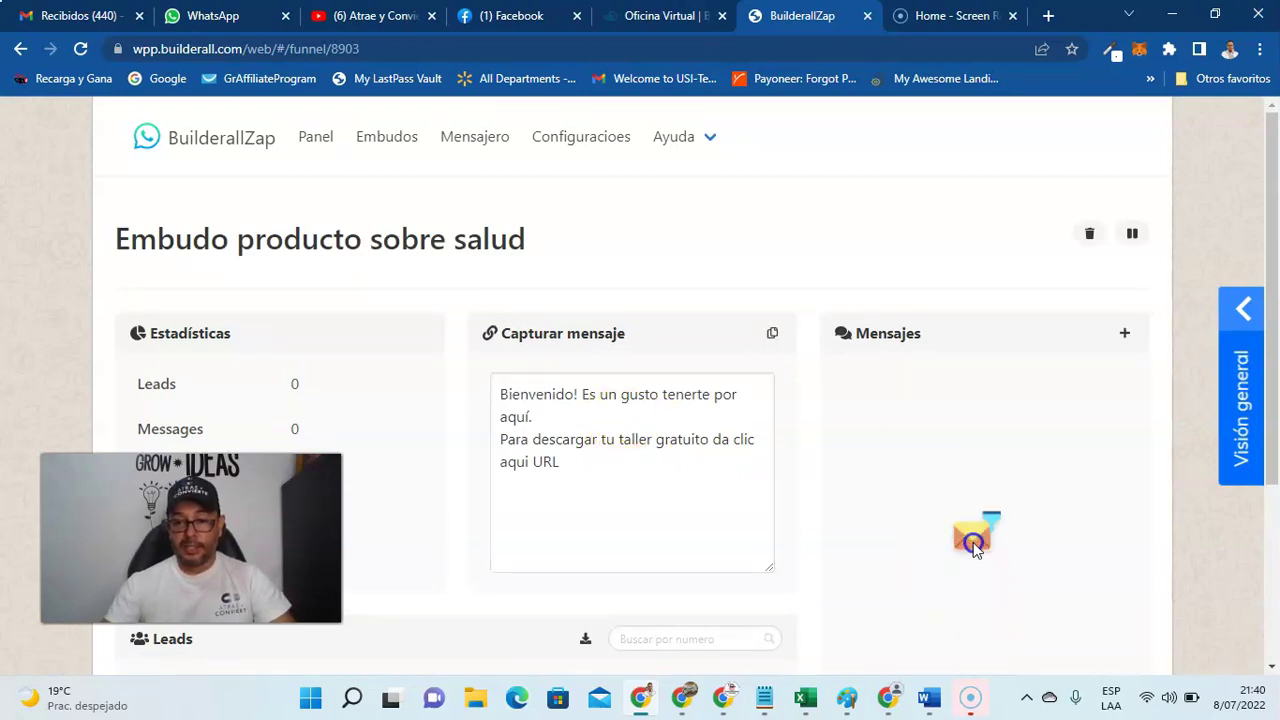
- Start a new message after the capture message with condition Cualquiera and a waiting time of 1 minute
{"action": "left_click", "coordinate": [956, 427]}
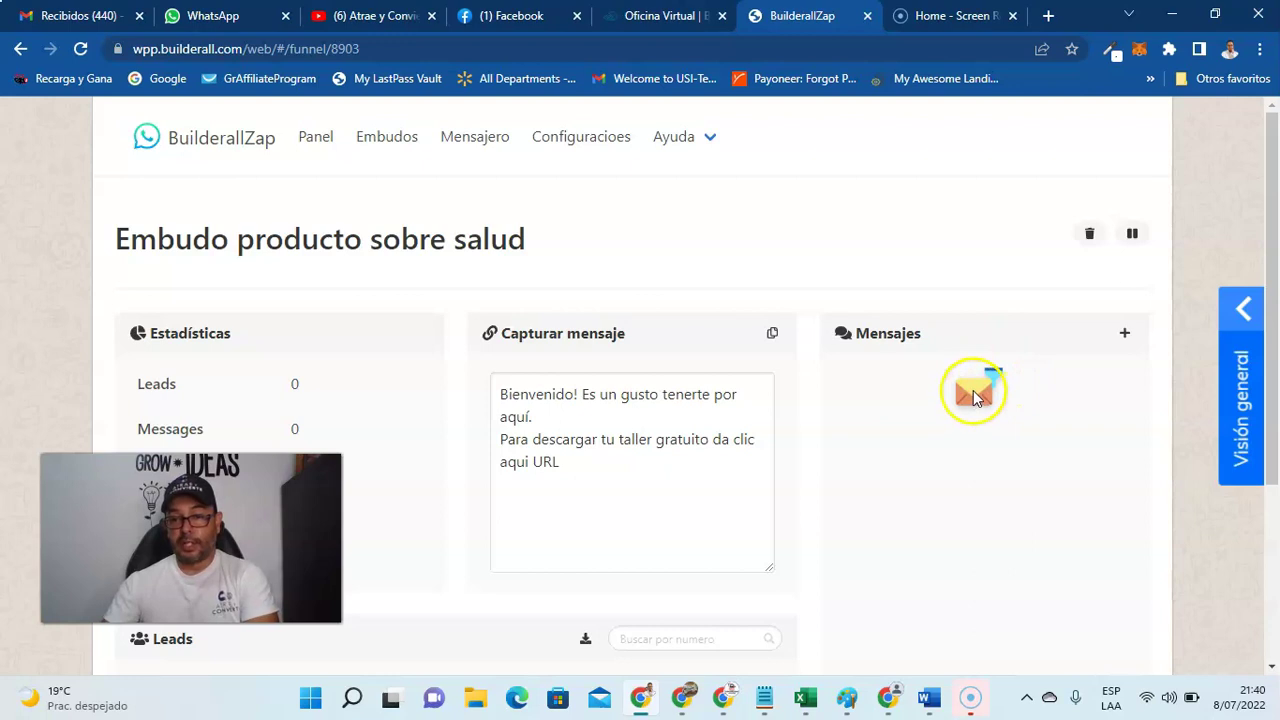
{"action": "left_click", "coordinate": [1125, 336]}
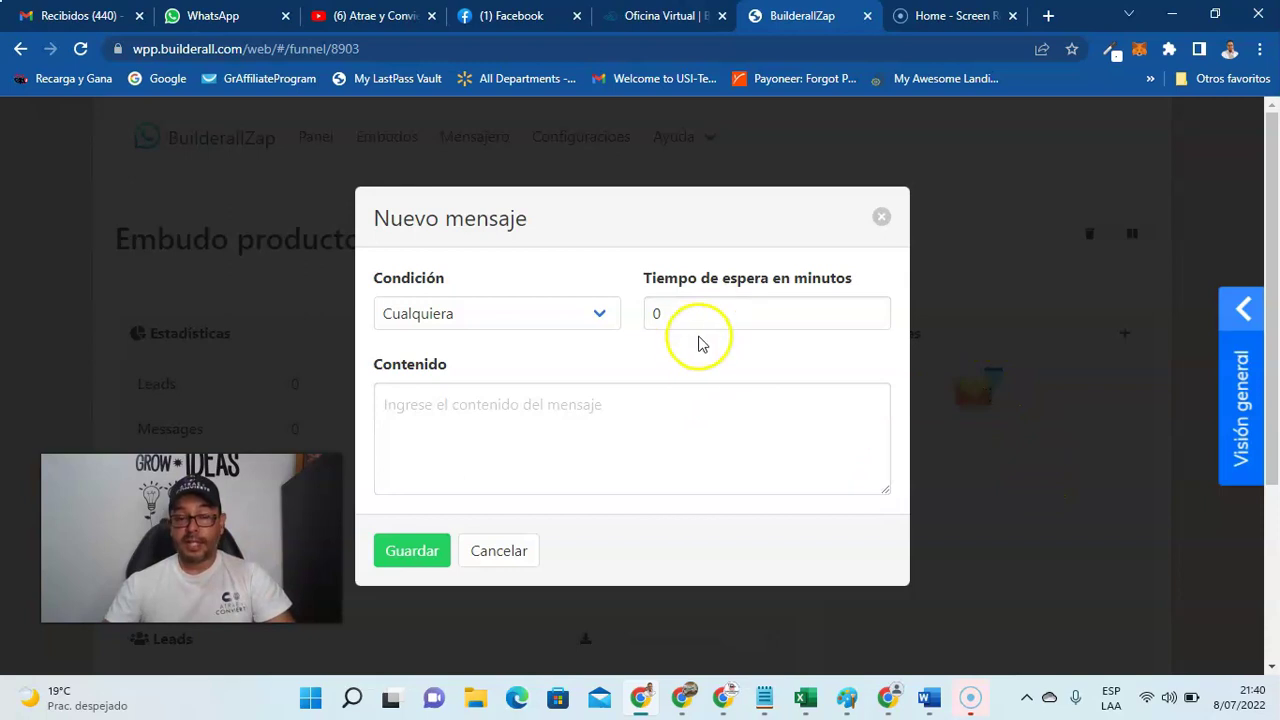
{"action": "left_click", "coordinate": [600, 316]}
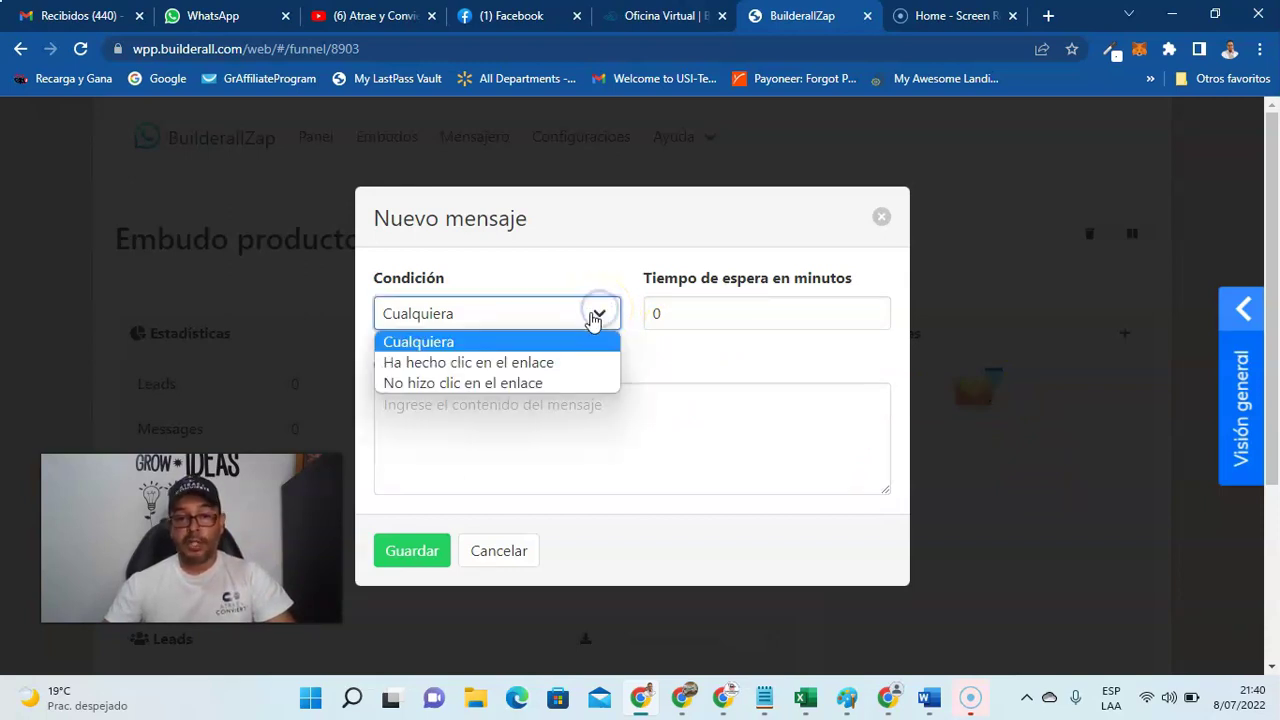
{"action": "left_click", "coordinate": [444, 343]}
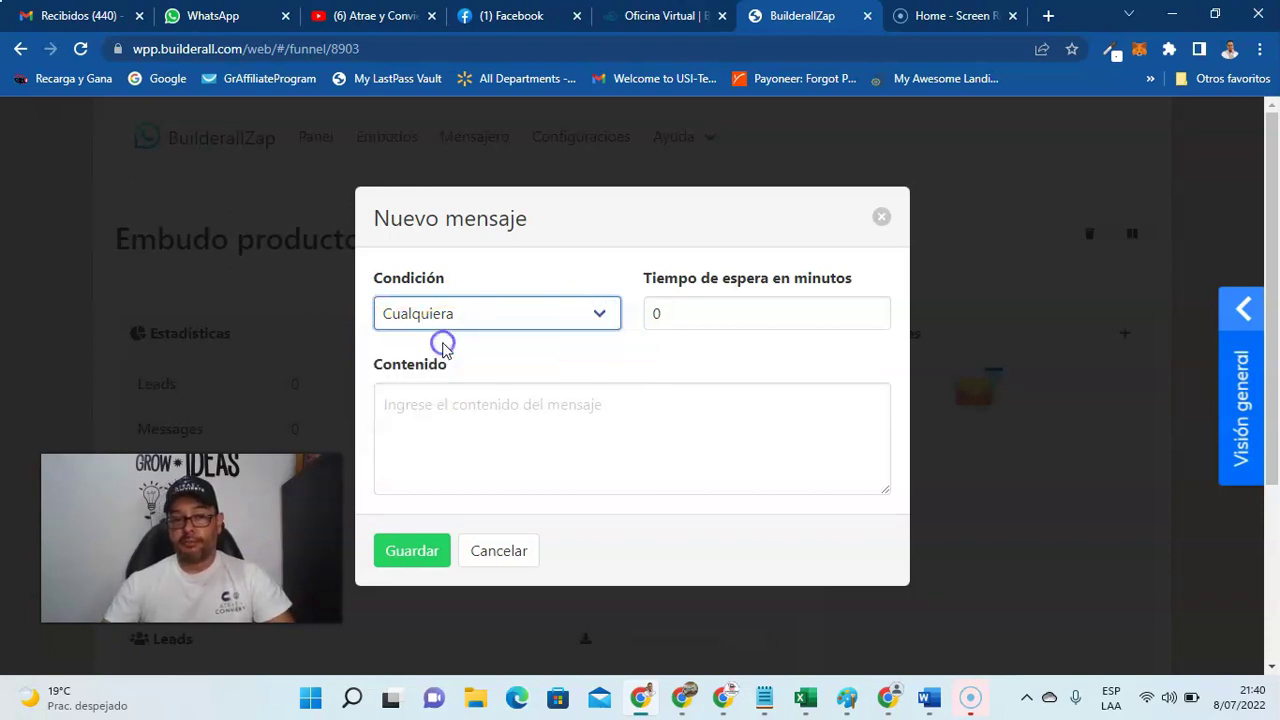
{"action": "left_click", "coordinate": [876, 309]}
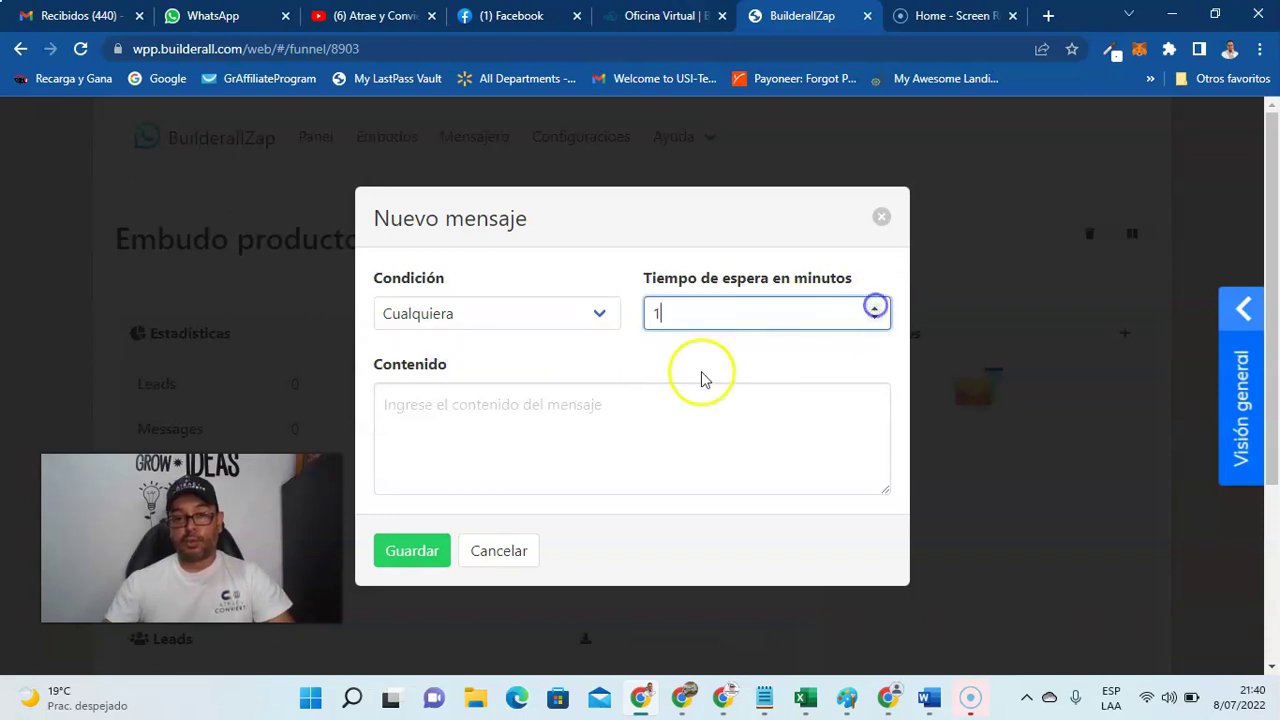
- Copy the REGLA CUALQUIERA text under number 2 in the Word document into the new message's content
{"action": "left_click", "coordinate": [514, 392]}
{"action": "key", "text": "alt+Tab"}
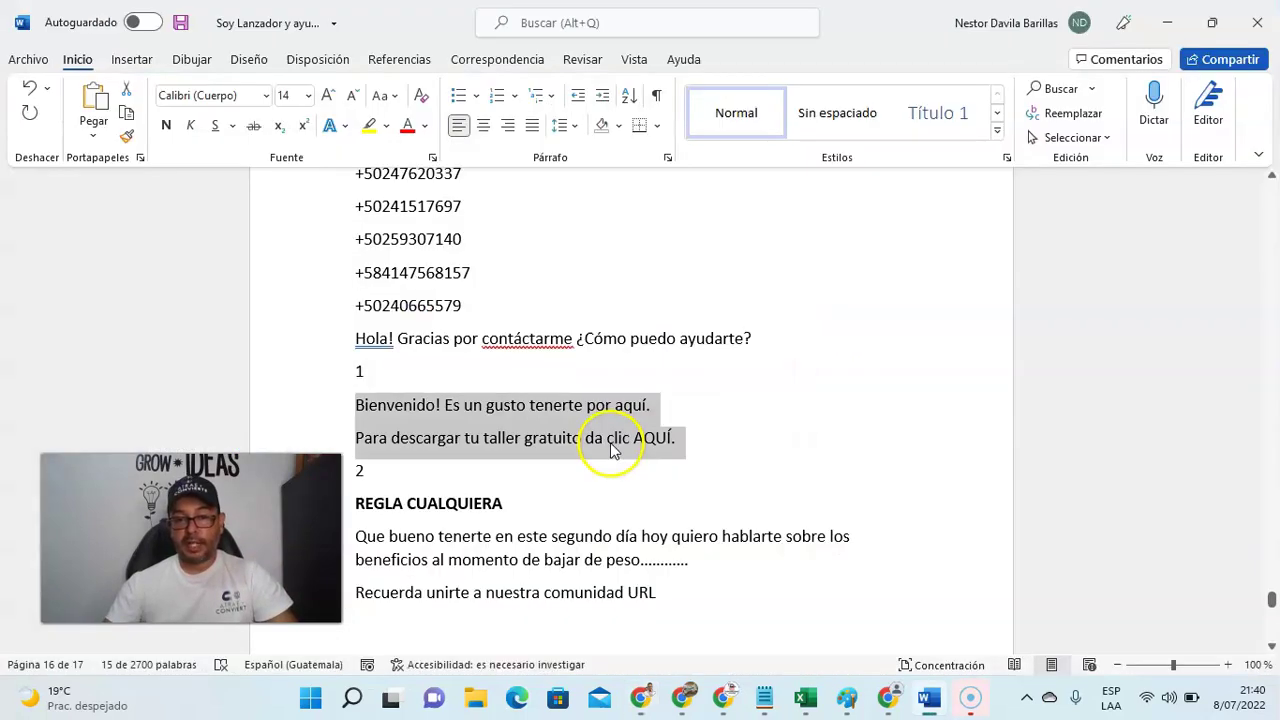
{"action": "scroll", "coordinate": [520, 440], "scroll_direction": "down", "scroll_amount": 2}
{"action": "left_click_drag", "start_coordinate": [350, 446], "coordinate": [693, 505]}
{"action": "key", "text": "ctrl+c"}
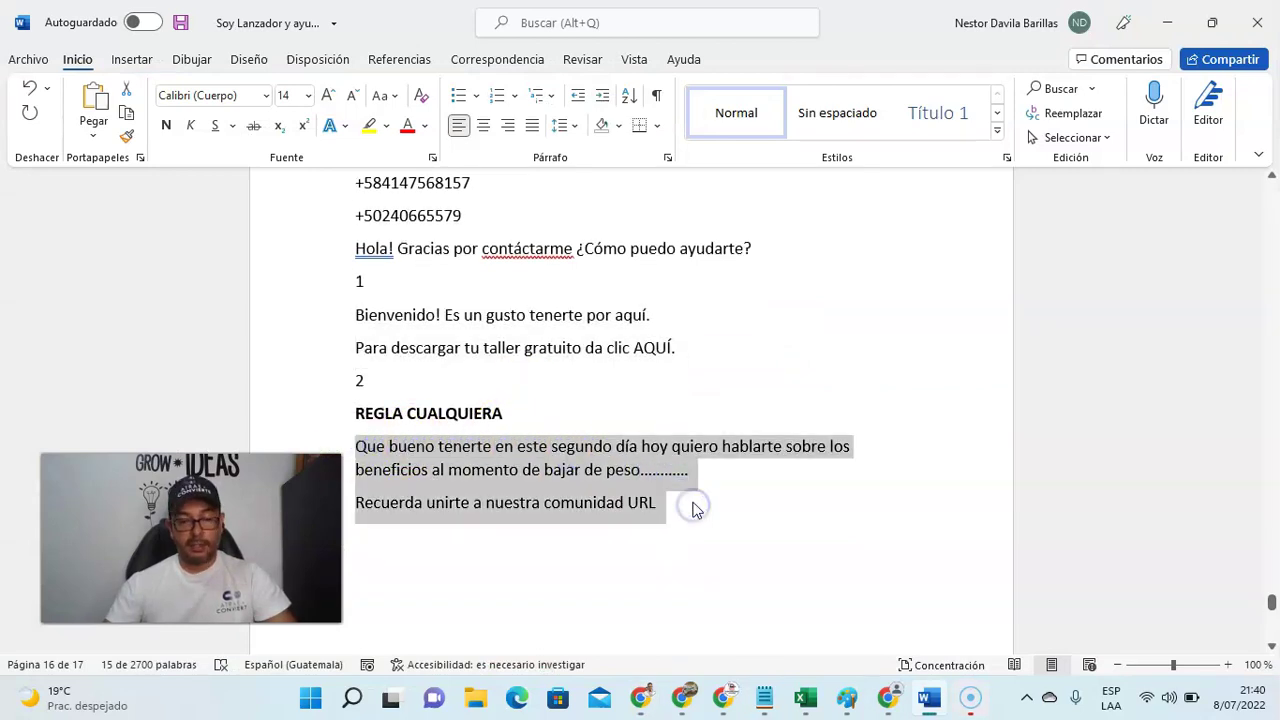
{"action": "key", "text": "alt+Tab"}
{"action": "key", "text": "ctrl+v"}
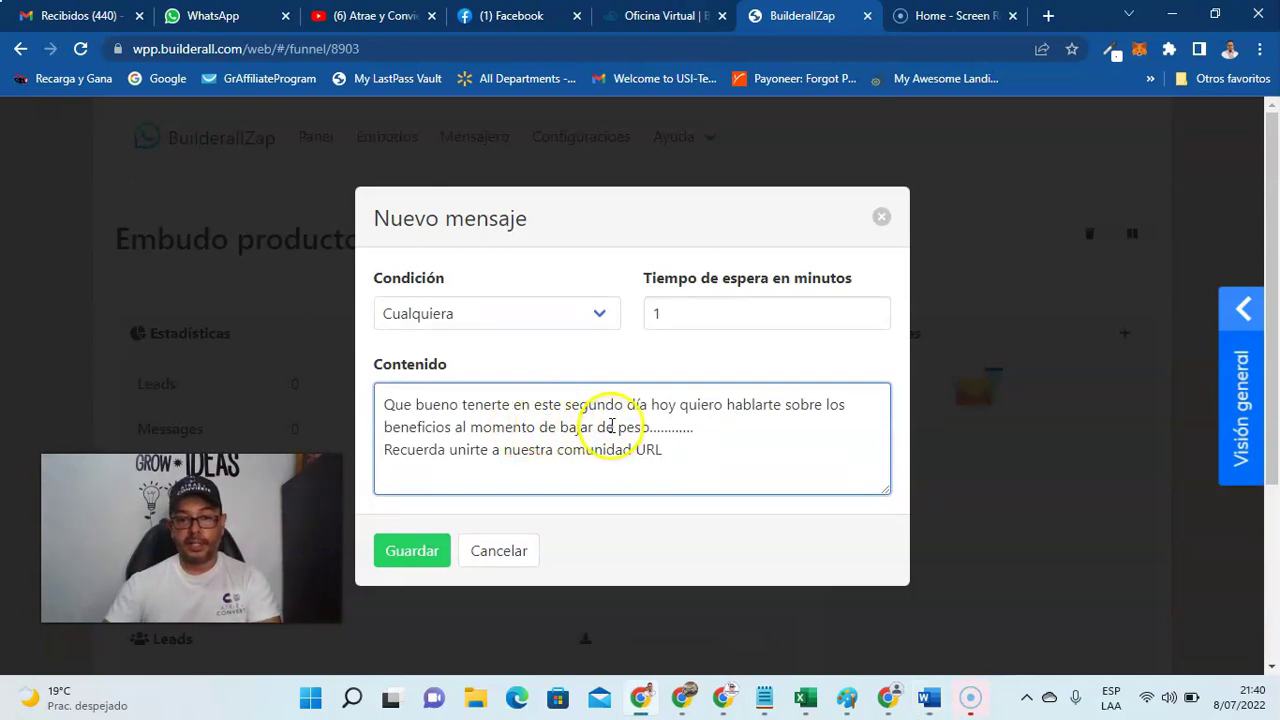
- Remove the word "segundo" from the first line of the message content
{"action": "left_click", "coordinate": [623, 405]}
{"action": "key", "text": "BackSpace"}
{"action": "key", "text": "BackSpace"}
{"action": "key", "text": "BackSpace"}
{"action": "key", "text": "BackSpace"}
{"action": "key", "text": "BackSpace"}
{"action": "key", "text": "BackSpace"}
{"action": "key", "text": "BackSpace"}
{"action": "key", "text": "BackSpace"}
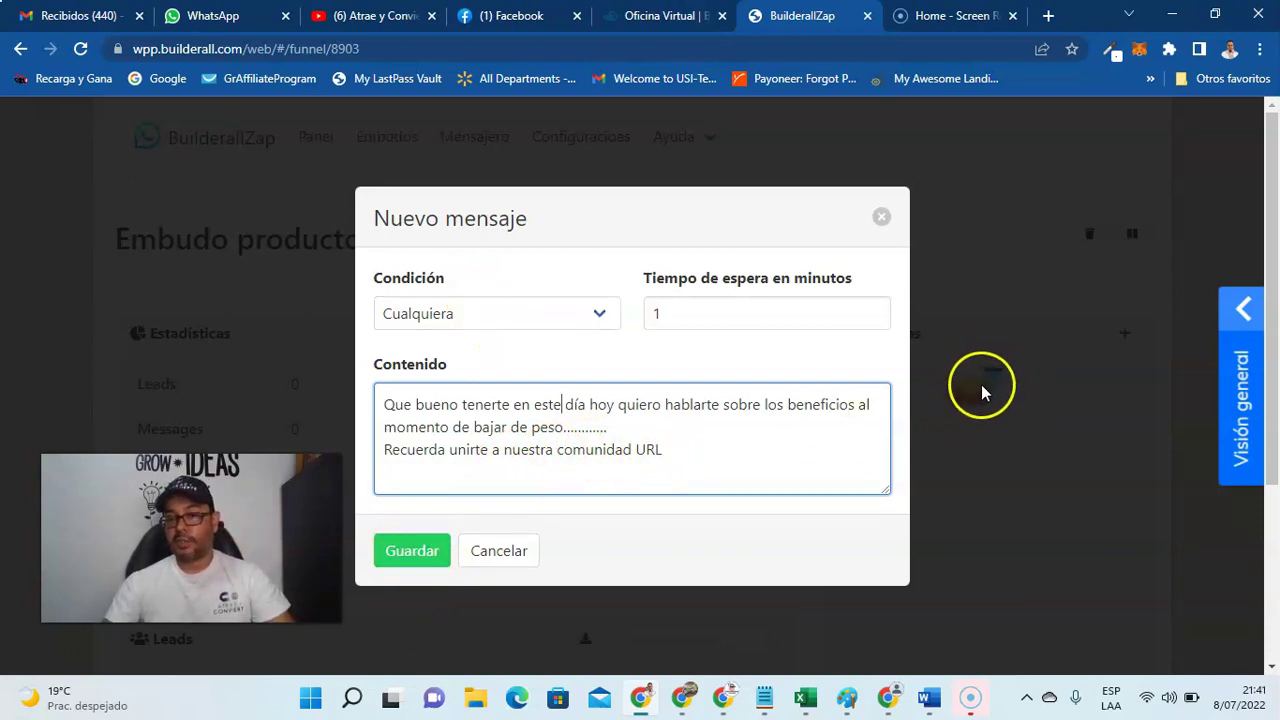
- Set the message's waiting time to 3 minutes and save the message
{"action": "left_click", "coordinate": [875, 308]}
{"action": "left_click", "coordinate": [875, 308]}
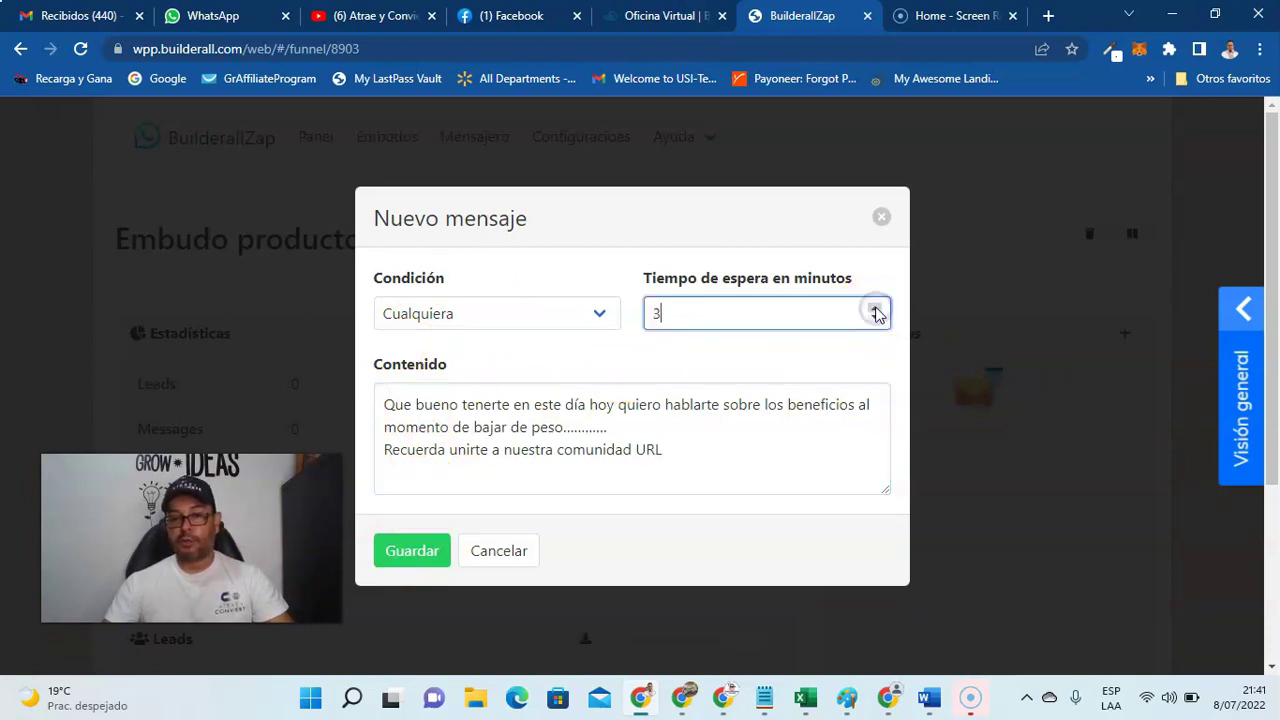
{"action": "left_click", "coordinate": [412, 553]}
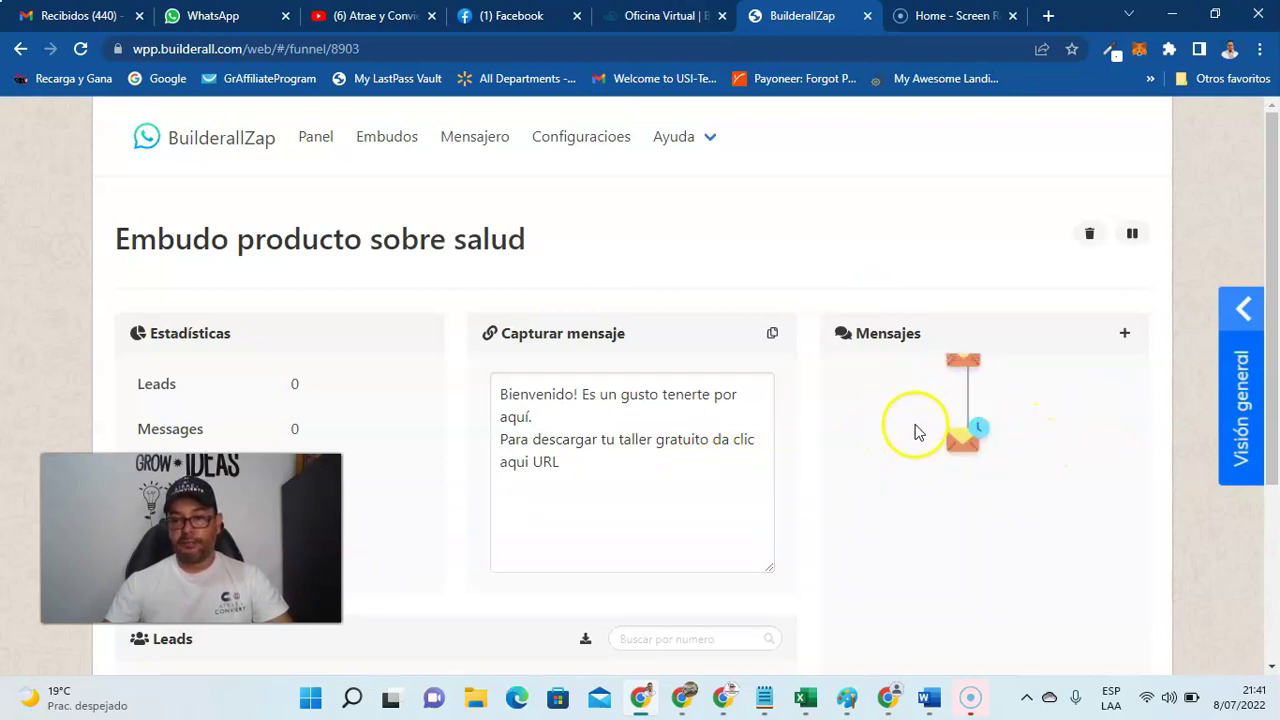
- Start a new message after the second one with condition "Ha hecho clic en el enlace" and a 1-minute waiting time
{"action": "left_click", "coordinate": [953, 447]}
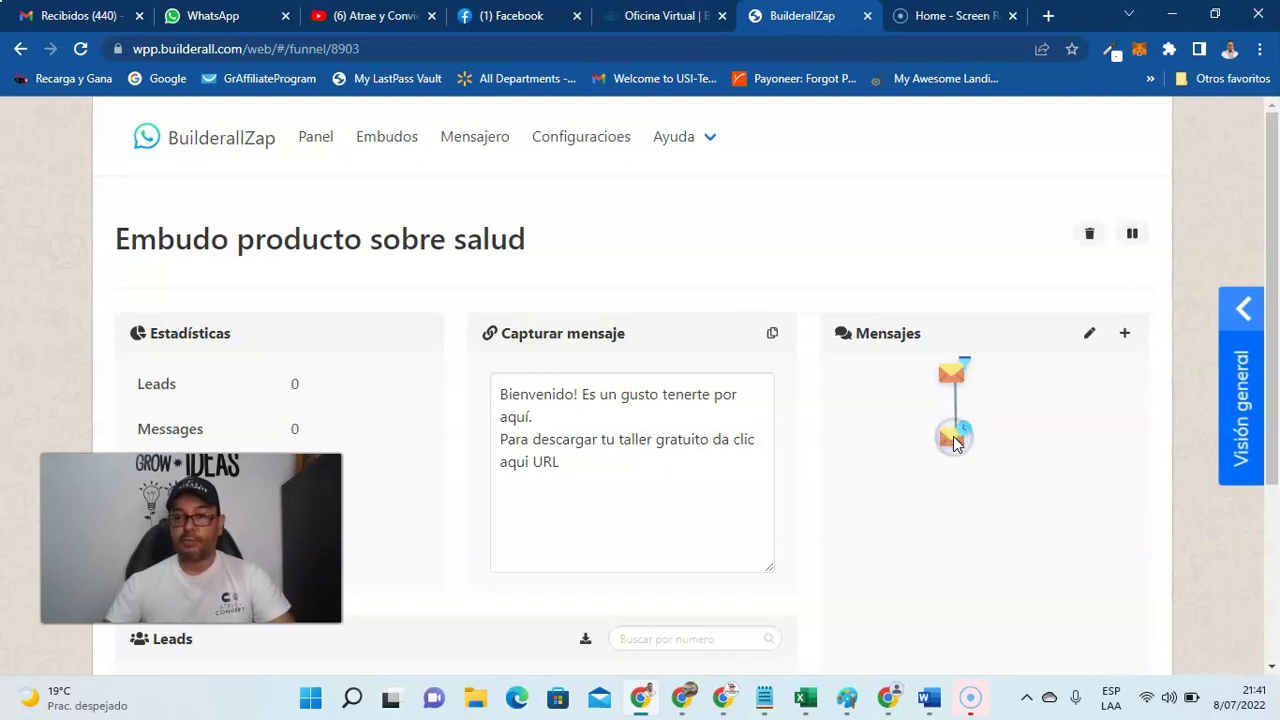
{"action": "left_click", "coordinate": [1125, 337]}
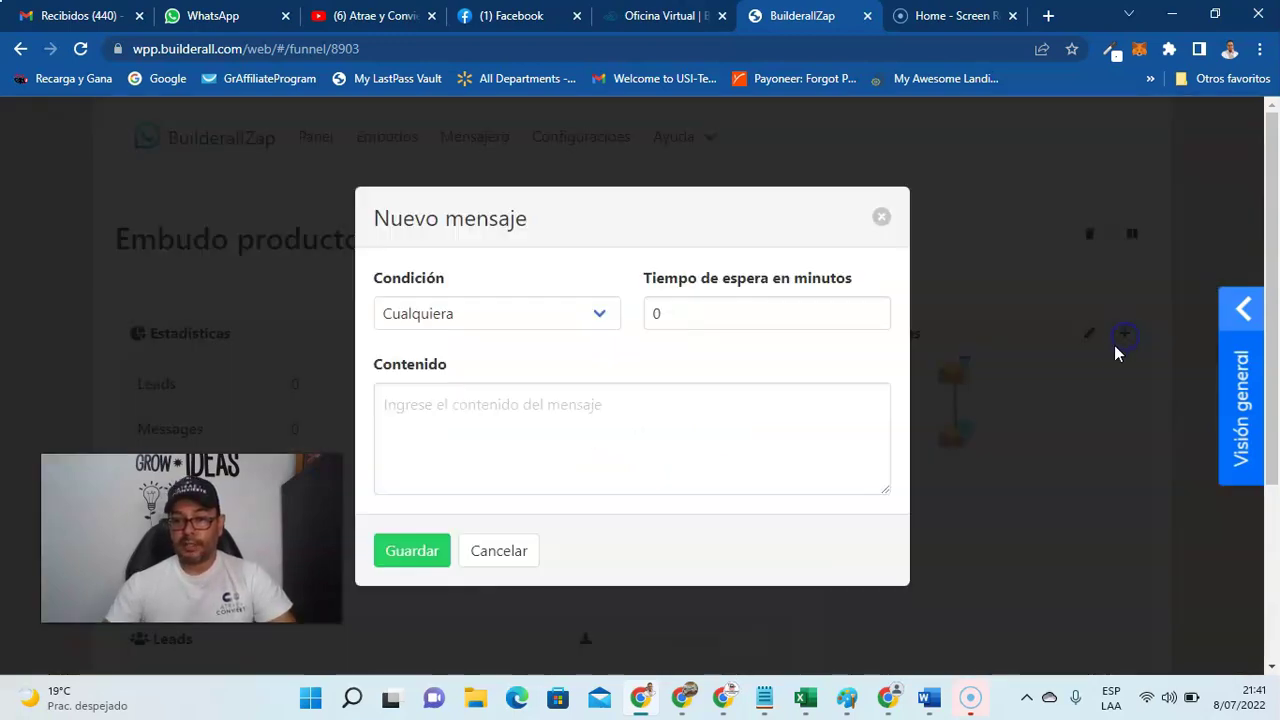
{"action": "left_click", "coordinate": [882, 212]}
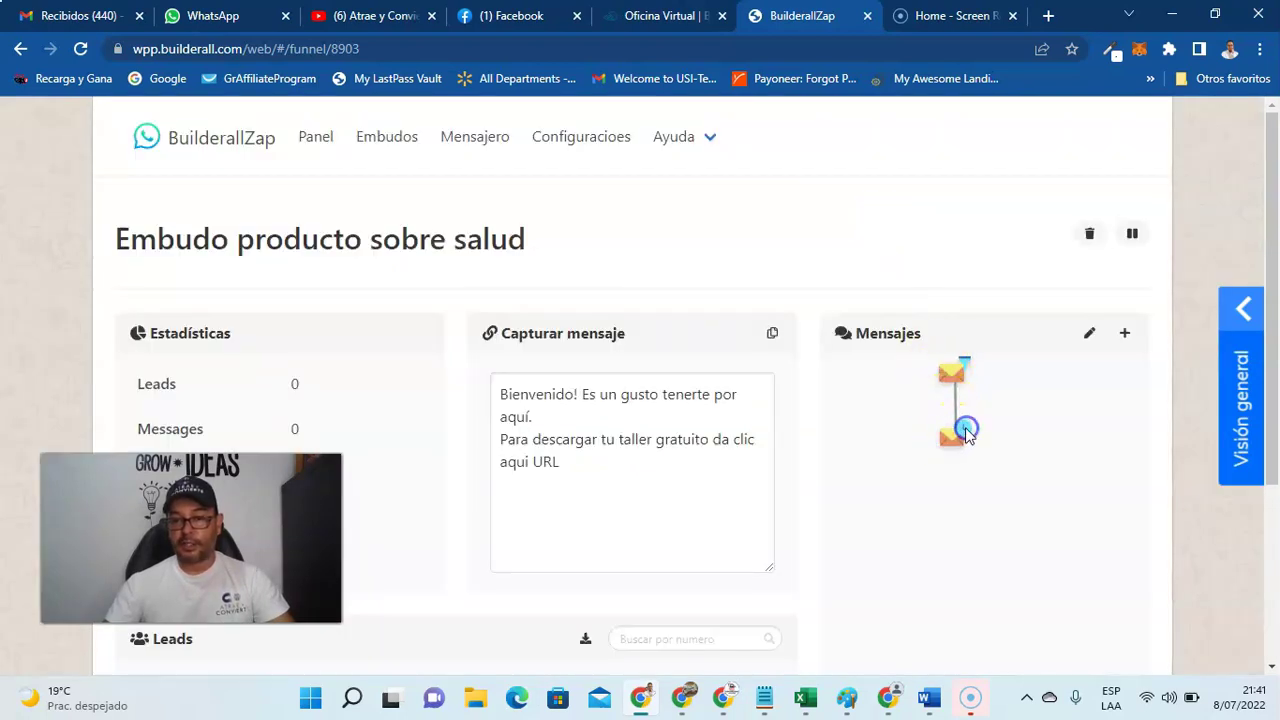
{"action": "left_click", "coordinate": [1125, 336]}
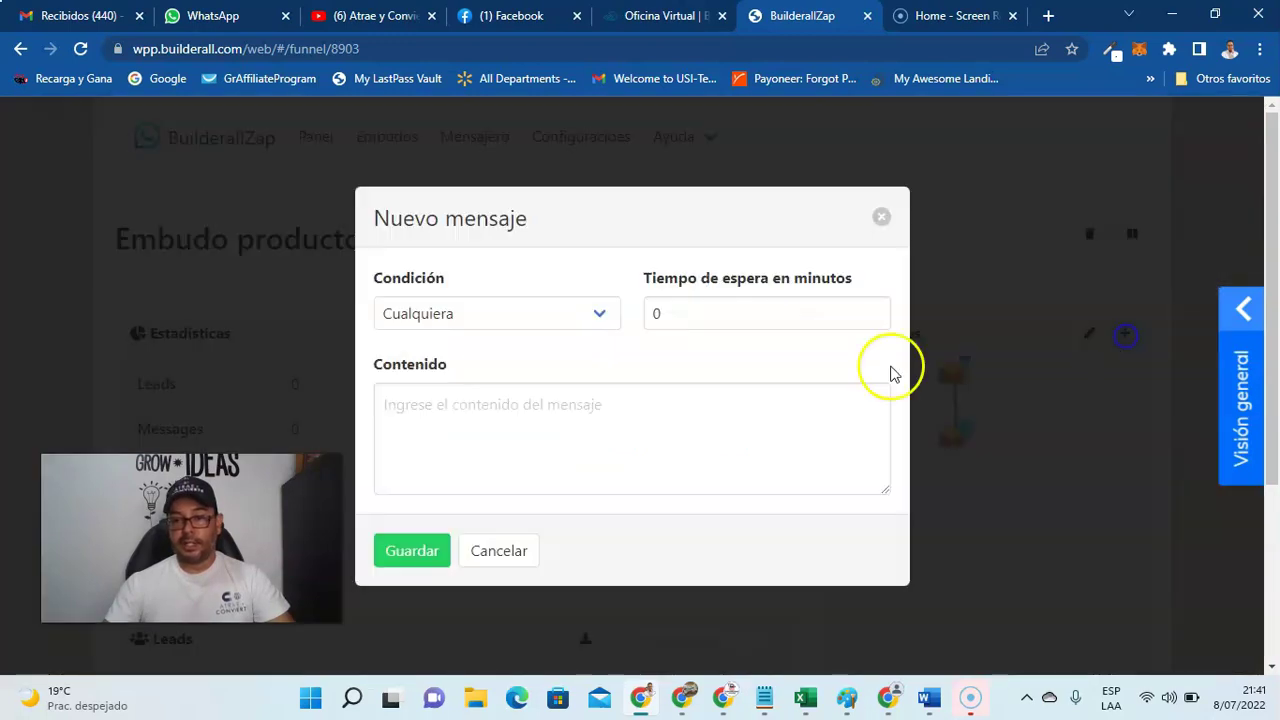
{"action": "left_click", "coordinate": [594, 316]}
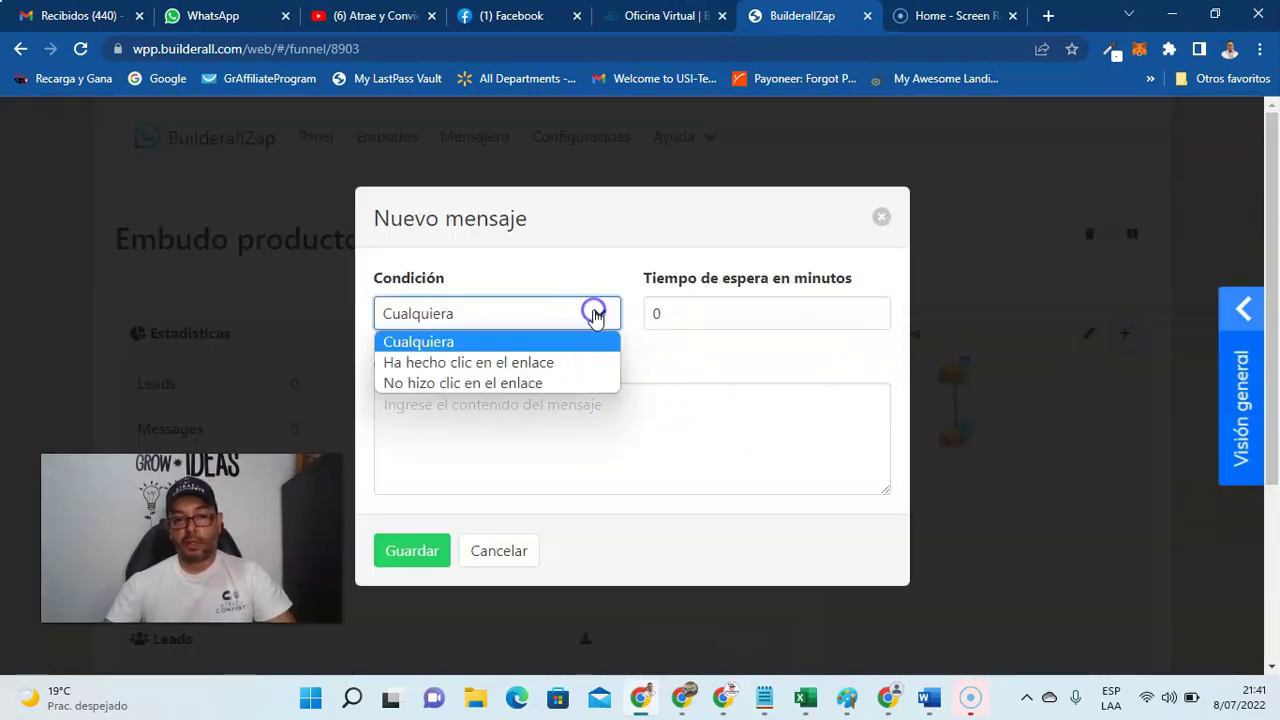
{"action": "left_click", "coordinate": [503, 363]}
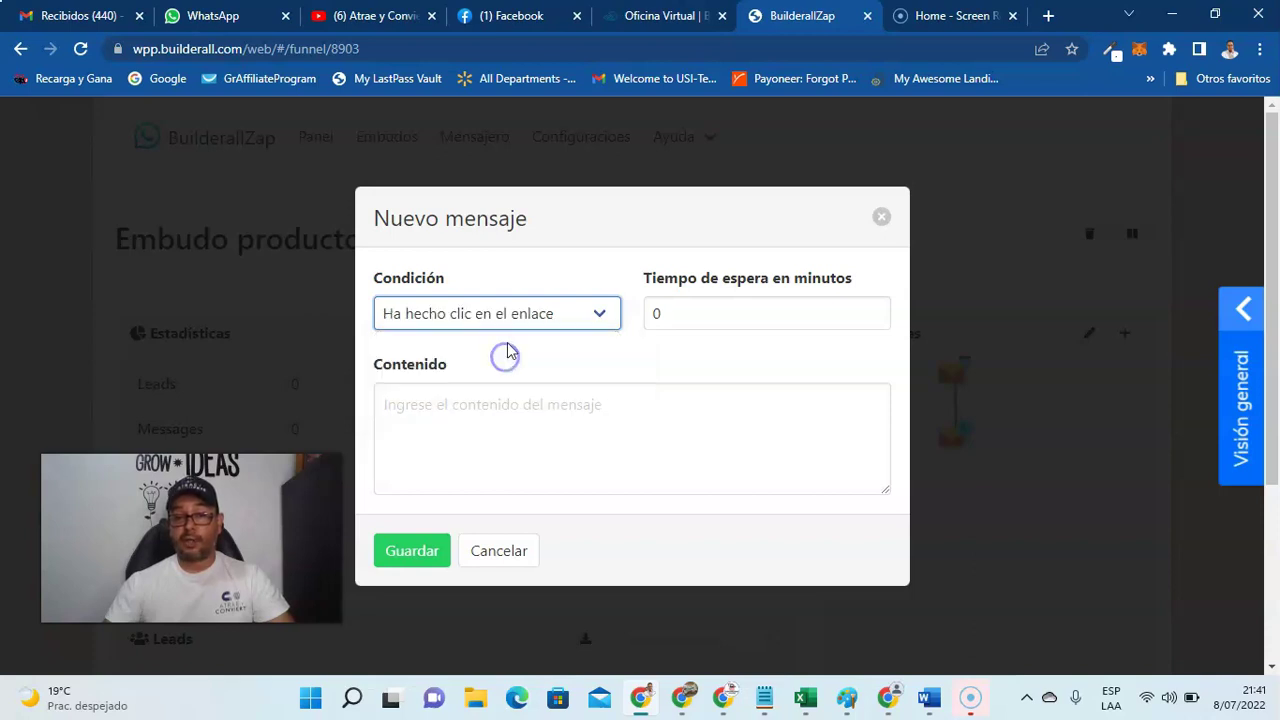
{"action": "left_click", "coordinate": [874, 309]}
- Copy the REGLA HA HECHO CLIC EN EL ENLACE text under number 3 in the Word document into the message's content
{"action": "left_click", "coordinate": [506, 408]}
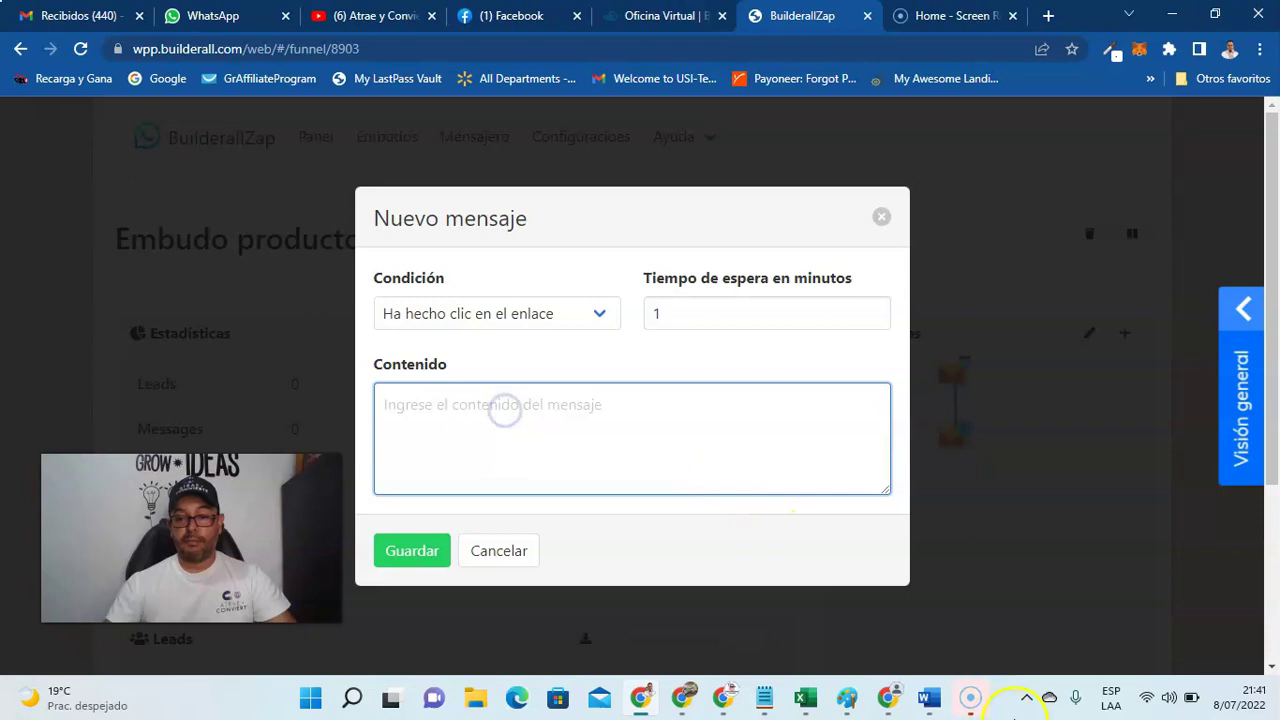
{"action": "left_click", "coordinate": [929, 697]}
{"action": "scroll", "coordinate": [466, 423], "scroll_direction": "down", "scroll_amount": 5}
{"action": "scroll", "coordinate": [469, 423], "scroll_direction": "down", "scroll_amount": 5}
{"action": "left_click_drag", "start_coordinate": [357, 293], "coordinate": [576, 384]}
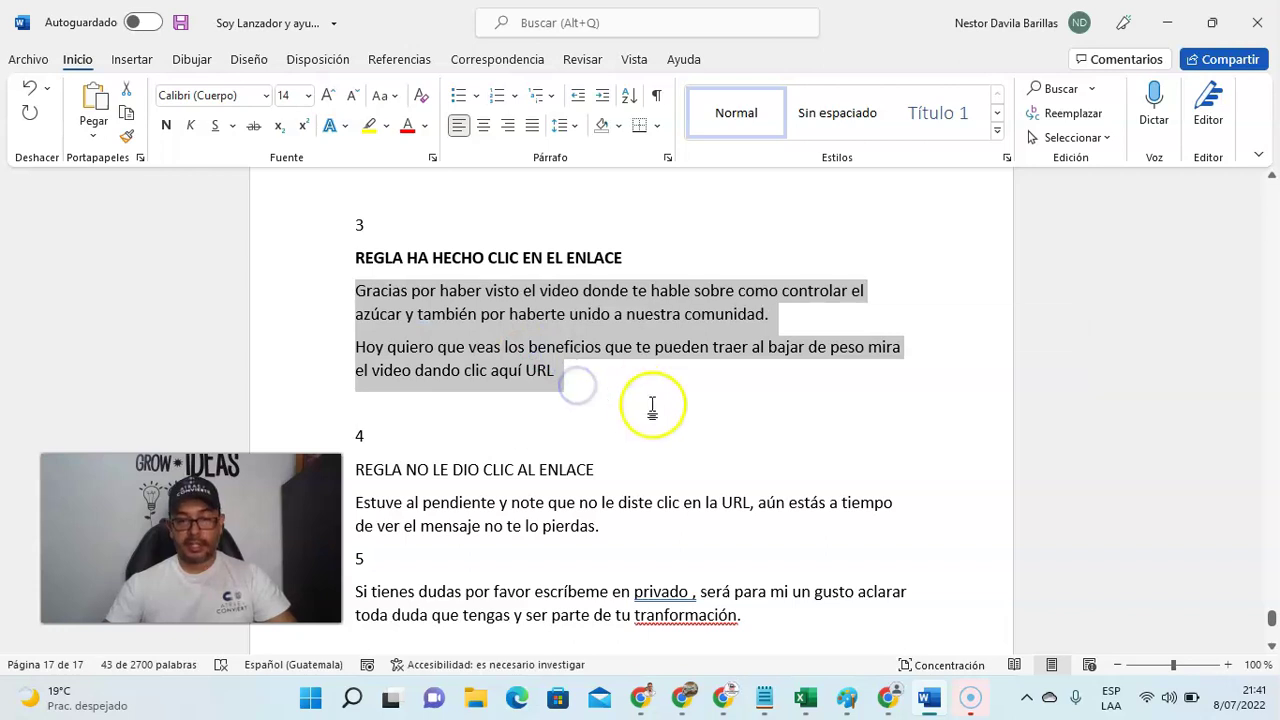
{"action": "left_click", "coordinate": [641, 698]}
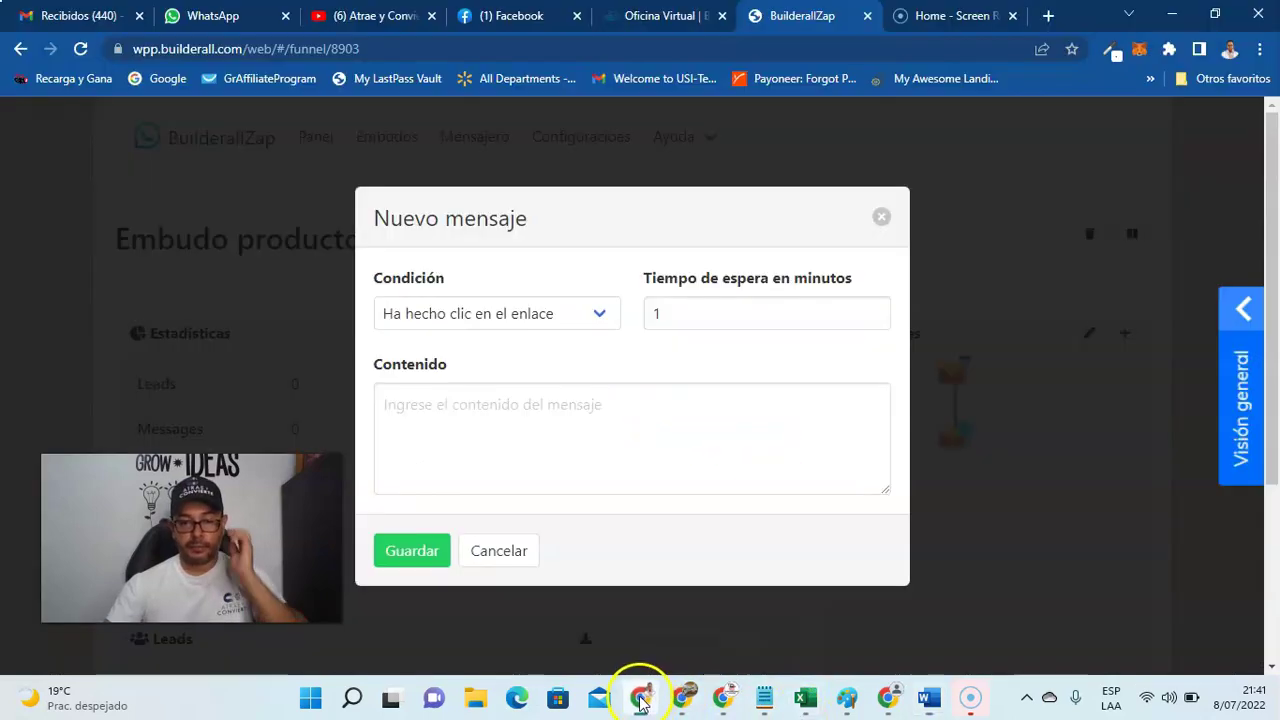
{"action": "key", "text": "ctrl+v"}
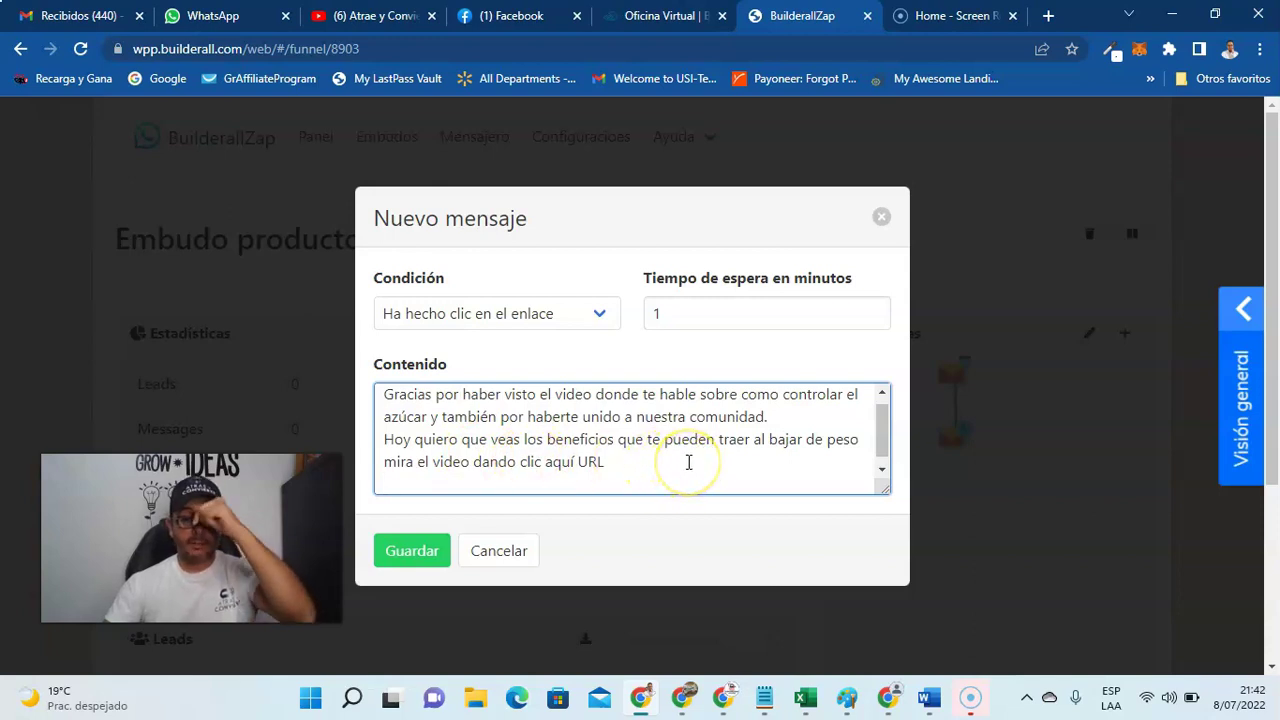
- Reword the end of the message content to "mira este otro video dando clic en el enlace URL"
{"action": "left_click", "coordinate": [611, 463]}
{"action": "key", "text": "BackSpace"}
{"action": "key", "text": "BackSpace"}
{"action": "key", "text": "BackSpace"}
{"action": "key", "text": "BackSpace"}
{"action": "key", "text": "BackSpace"}
{"action": "key", "text": "BackSpace"}
{"action": "key", "text": "BackSpace"}
{"action": "key", "text": "BackSpace"}
{"action": "key", "text": "BackSpace"}
{"action": "key", "text": "BackSpace"}
{"action": "key", "text": "BackSpace"}
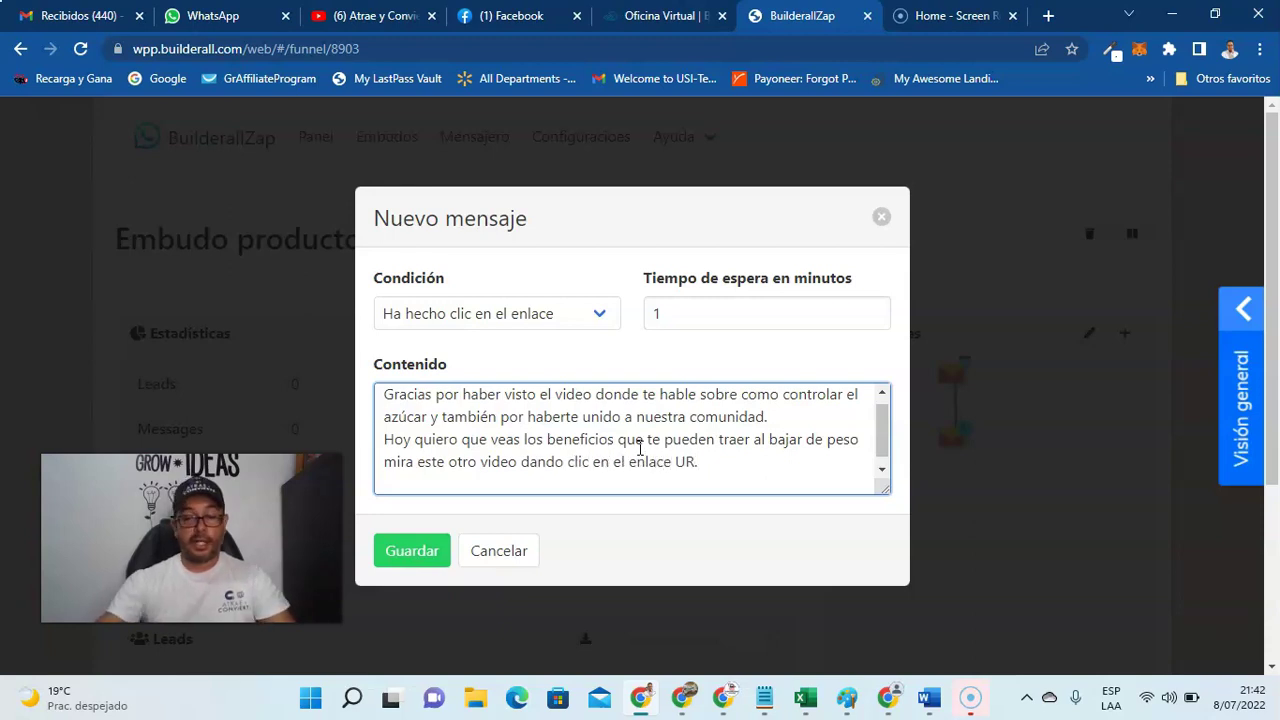
{"action": "type", "text": "L"}
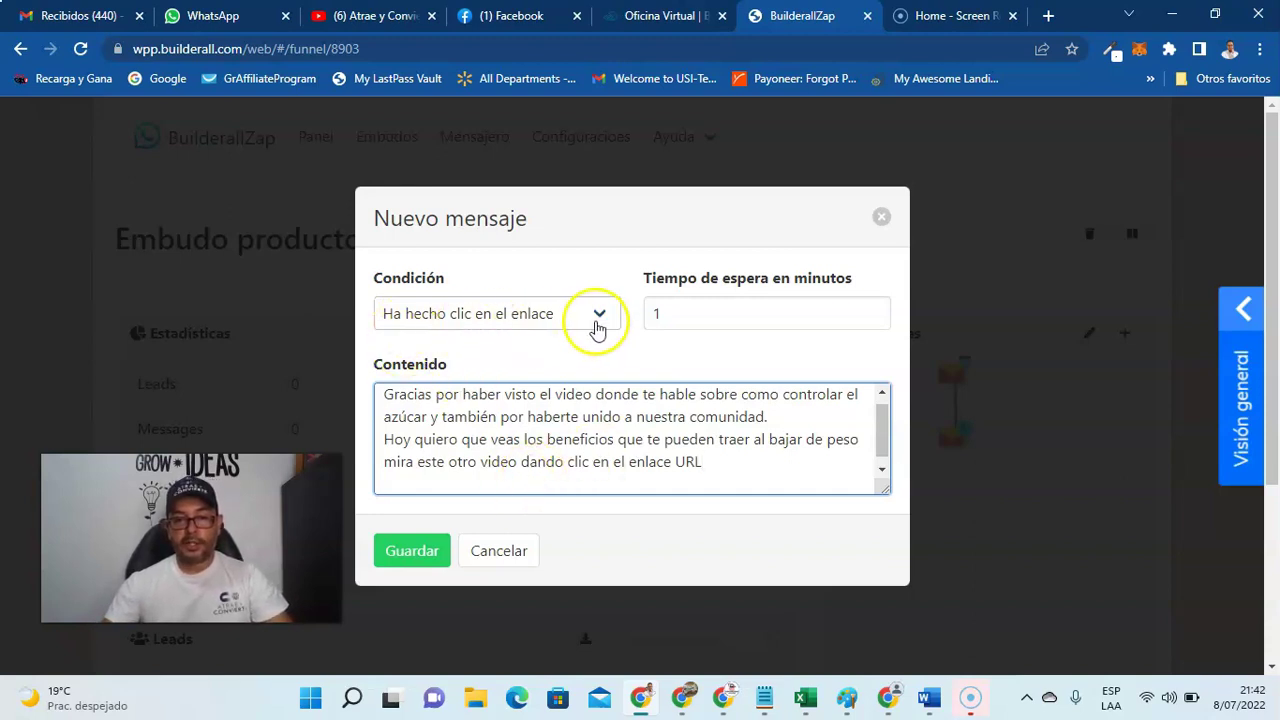
- Set the link-clicked message's waiting time to 10 minutes and save the message
{"action": "left_click", "coordinate": [875, 309]}
{"action": "left_click", "coordinate": [875, 309]}
{"action": "left_click", "coordinate": [875, 310]}
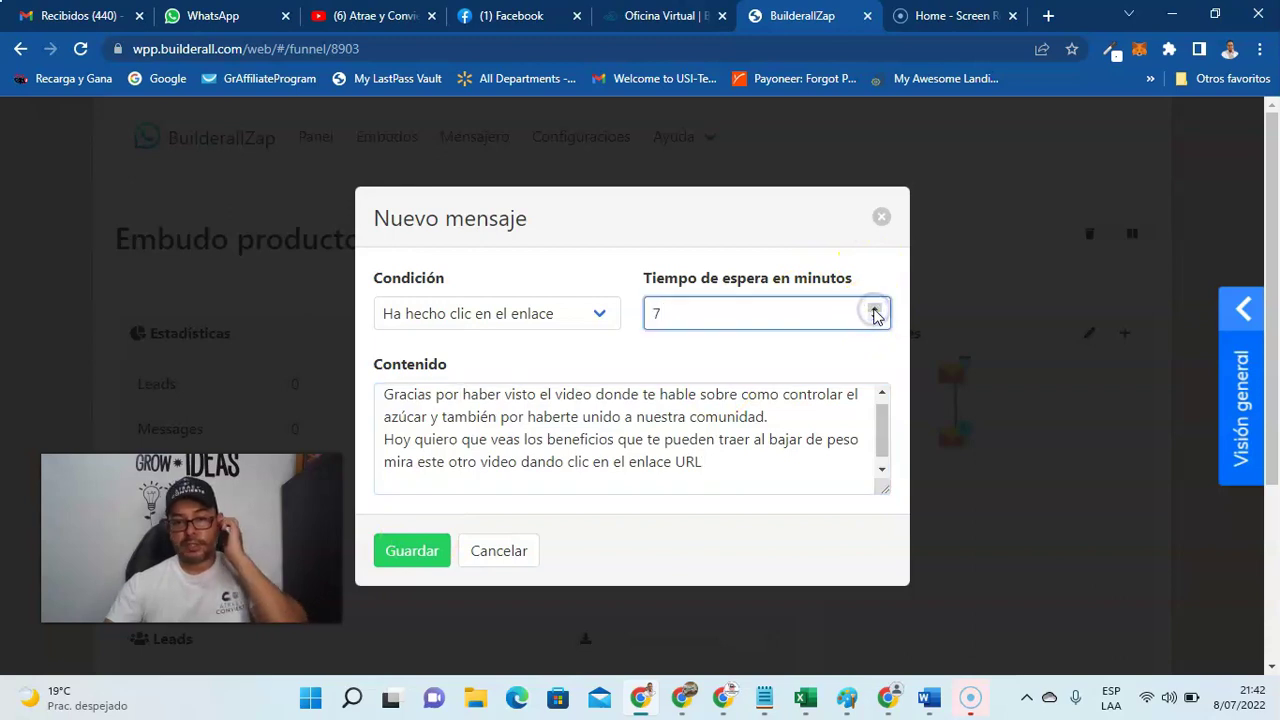
{"action": "left_click", "coordinate": [875, 310]}
{"action": "left_click", "coordinate": [875, 310]}
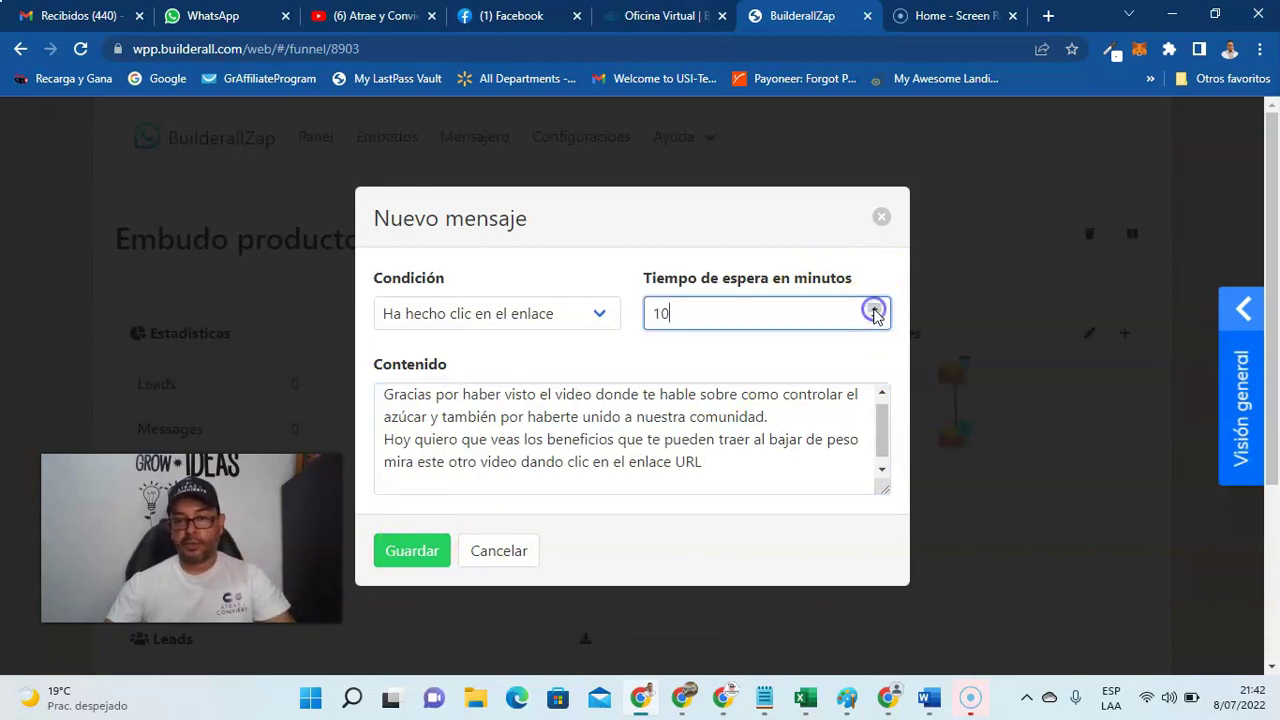
{"action": "left_click", "coordinate": [413, 552]}
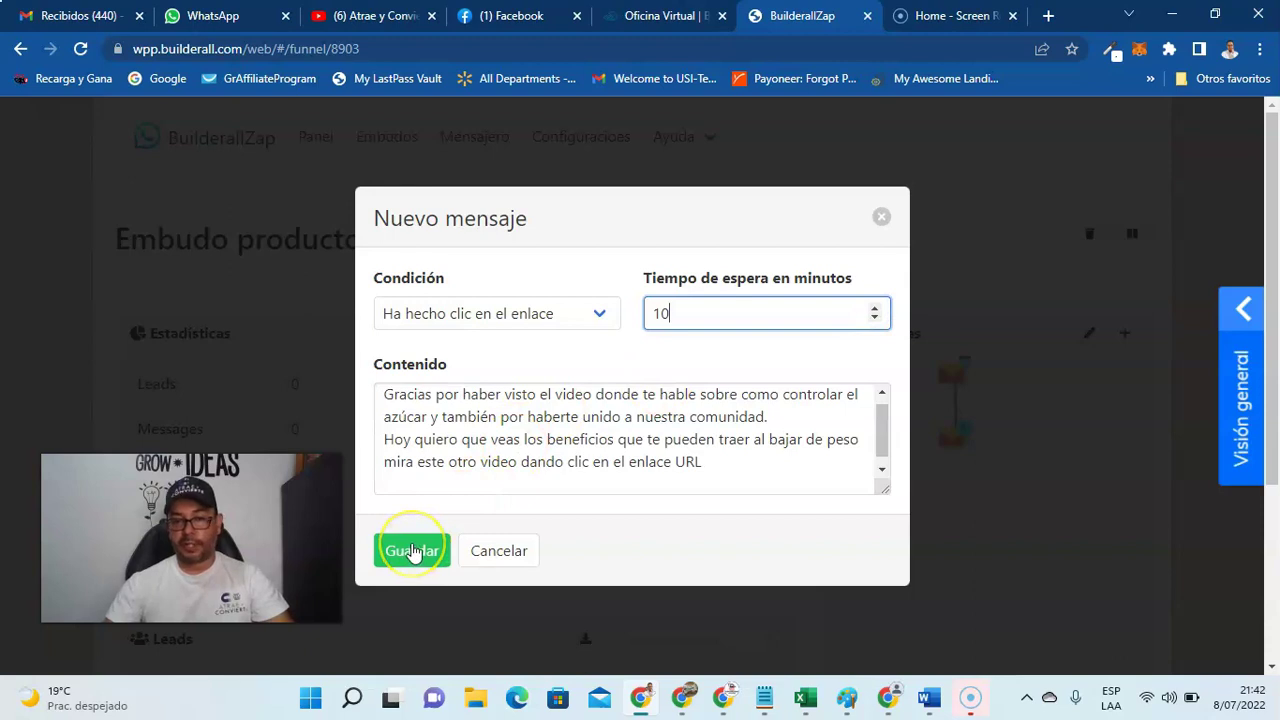
- Save the link-clicked message and shift its node to one side beneath the second message in the diagram
{"action": "left_click", "coordinate": [413, 552]}
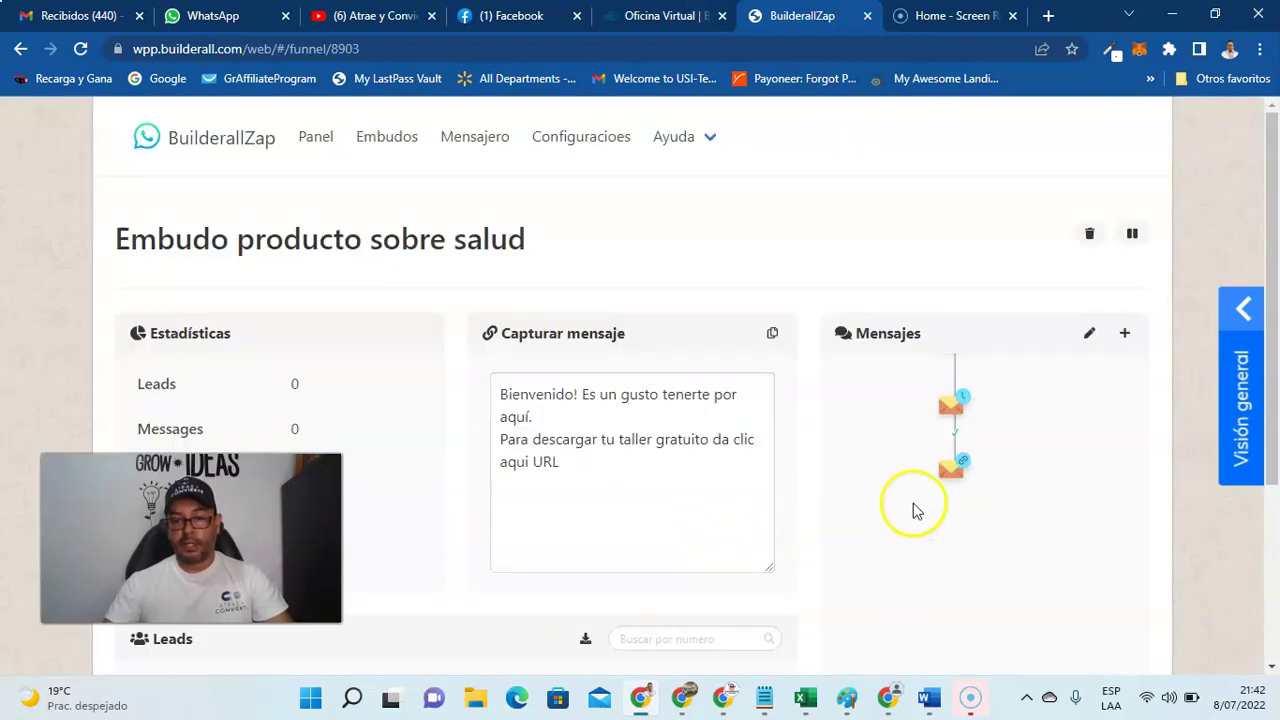
{"action": "left_click_drag", "start_coordinate": [957, 475], "coordinate": [906, 466]}
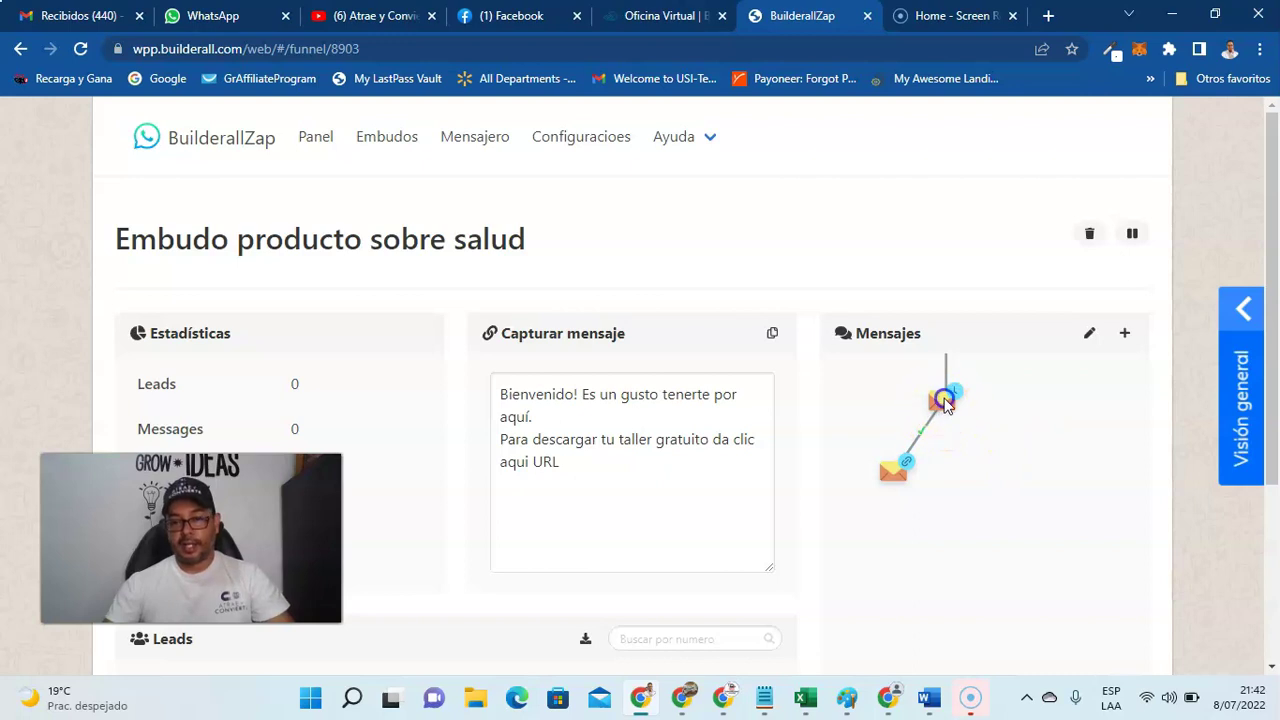
- Start another new message after the second one with the condition "No hizo clic en el enlace"
{"action": "left_click", "coordinate": [1126, 335]}
{"action": "left_click", "coordinate": [600, 314]}
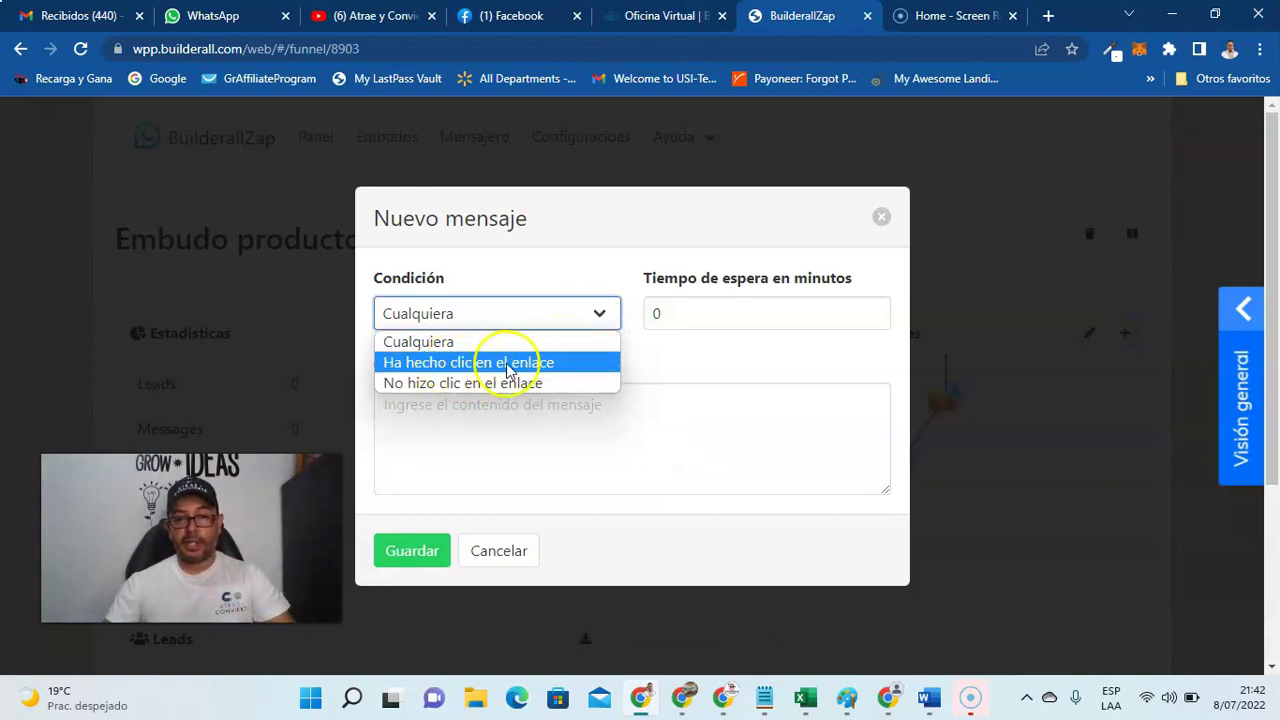
{"action": "left_click", "coordinate": [432, 387]}
{"action": "left_click", "coordinate": [460, 406]}
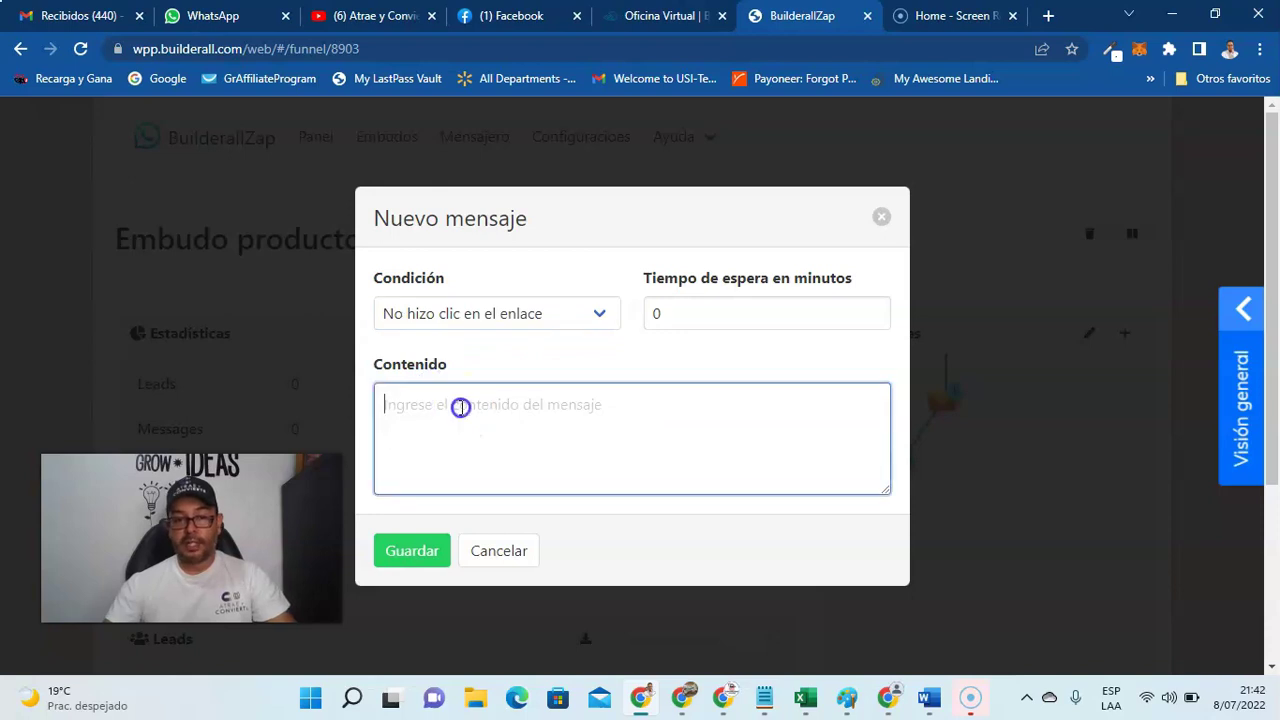
- Copy the REGLA NO LE DIO CLIC AL ENLACE text under number 4 in the Word document into the new message's content
{"action": "left_click", "coordinate": [929, 697]}
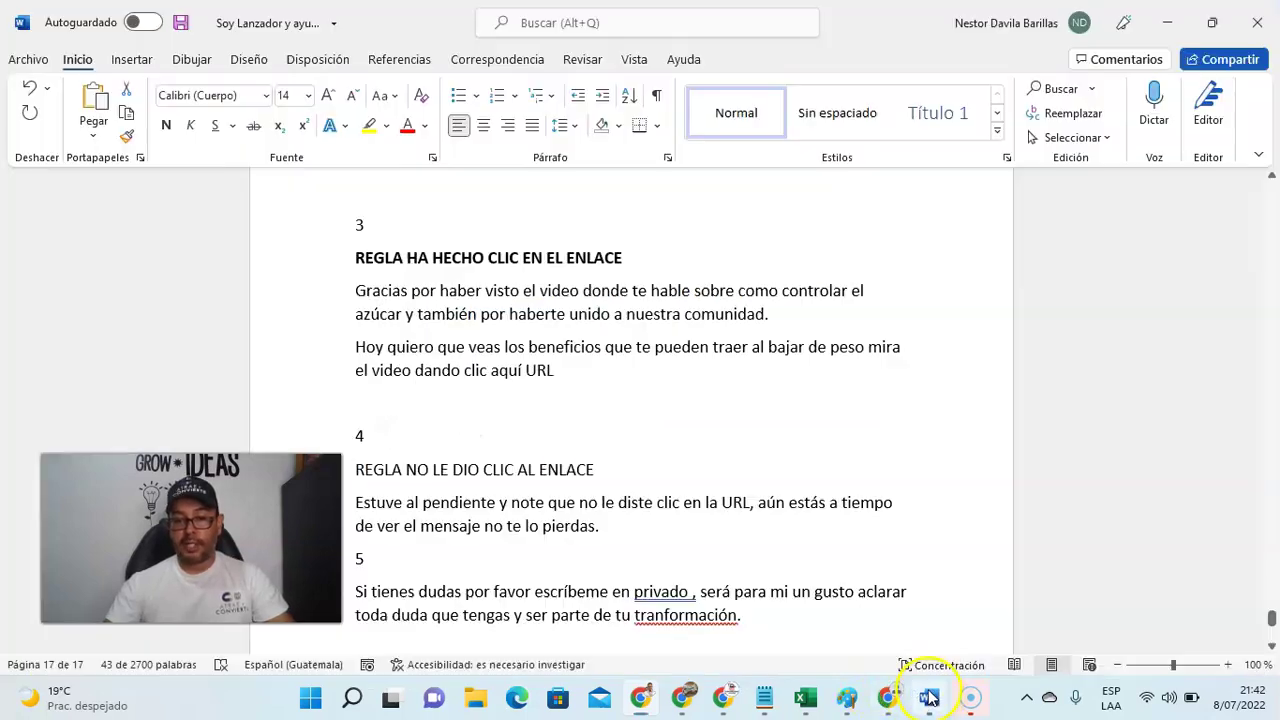
{"action": "scroll", "coordinate": [500, 480], "scroll_direction": "down", "scroll_amount": 1}
{"action": "left_click_drag", "start_coordinate": [357, 457], "coordinate": [616, 488]}
{"action": "key", "text": "ctrl+c"}
{"action": "key", "text": "alt+Tab"}
{"action": "left_click", "coordinate": [551, 417]}
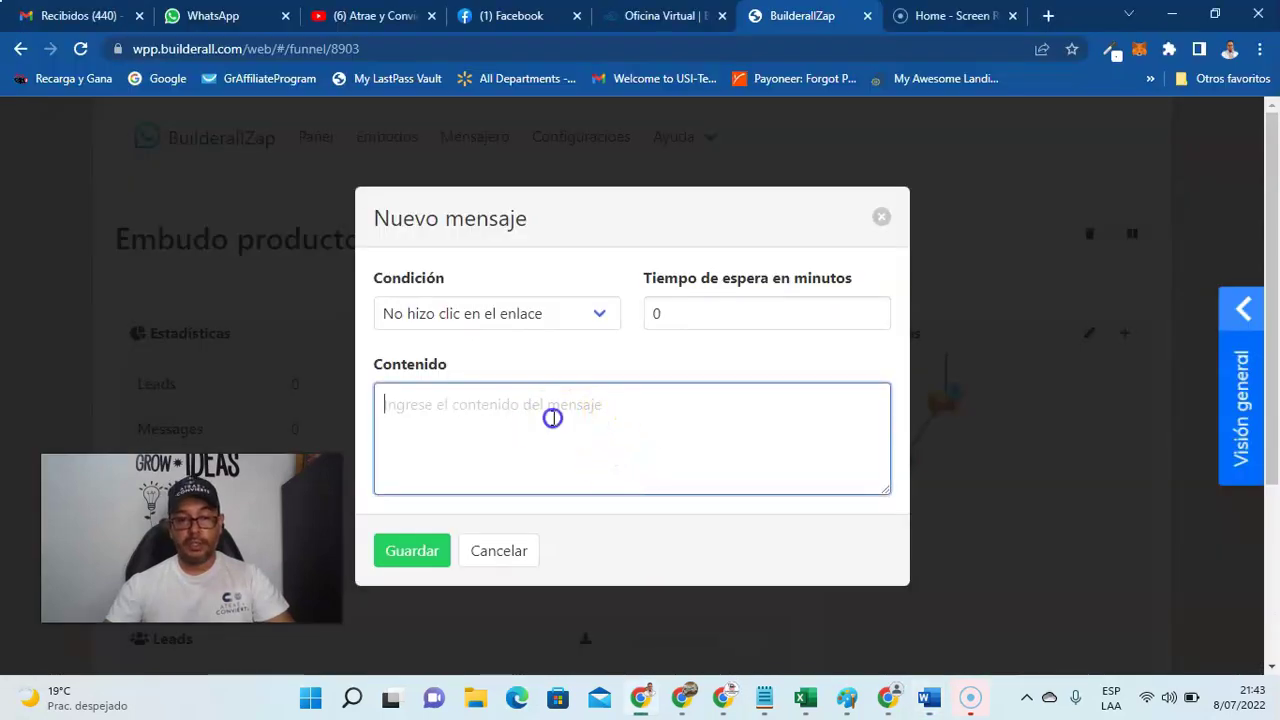
{"action": "key", "text": "ctrl+v"}
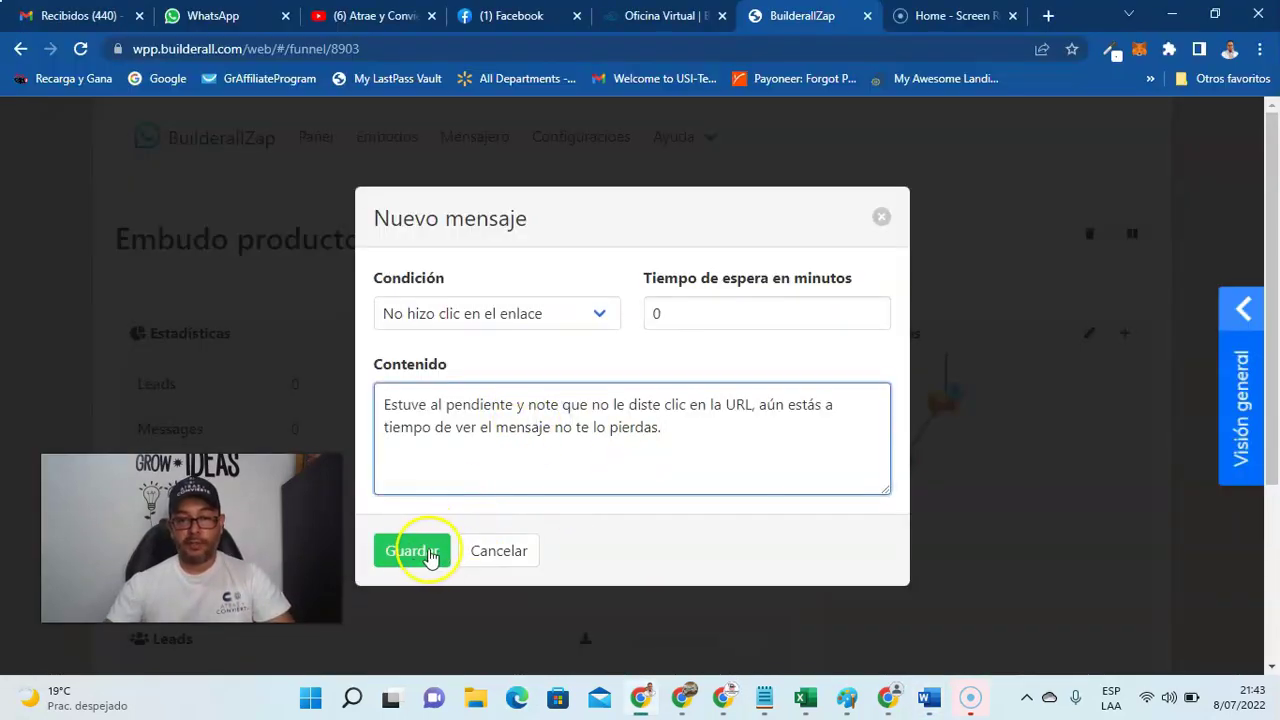
- Set the waiting time of the message for leads who did not click the link to 3 minutes and save it
{"action": "left_click", "coordinate": [875, 309]}
{"action": "left_click", "coordinate": [875, 309]}
{"action": "left_click", "coordinate": [875, 309]}
{"action": "left_click", "coordinate": [412, 553]}
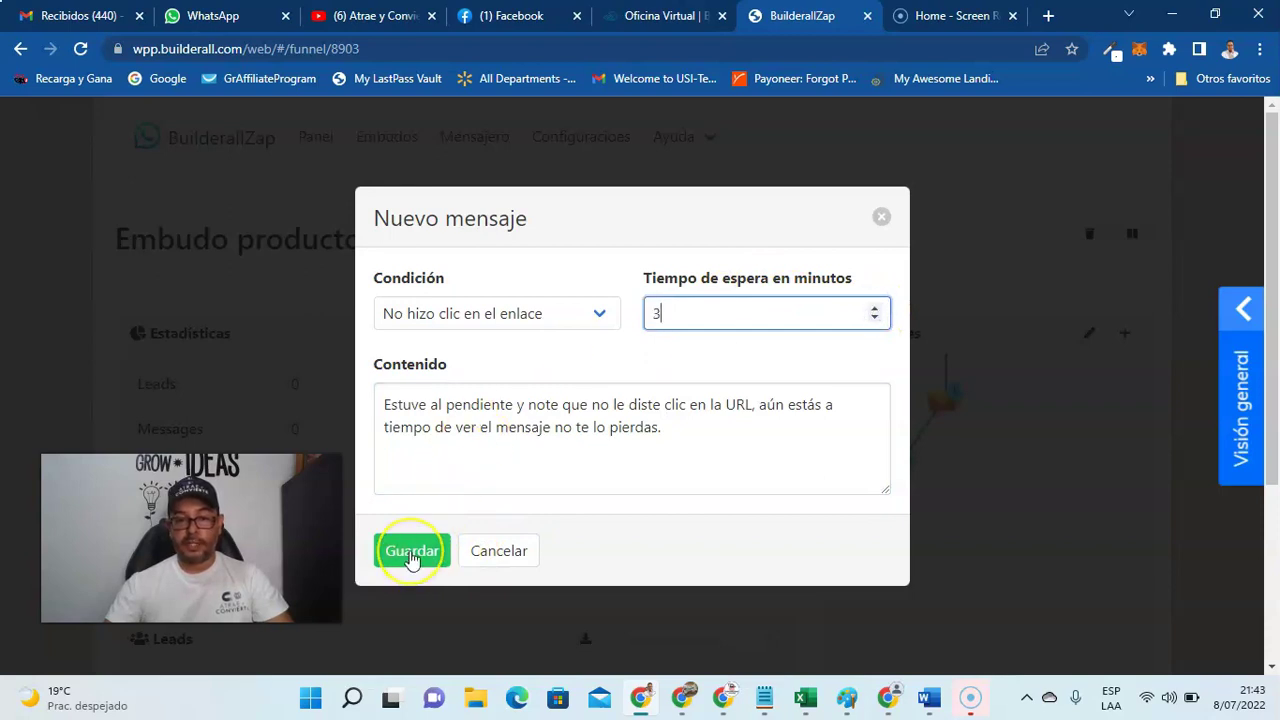
{"action": "left_click", "coordinate": [412, 556]}
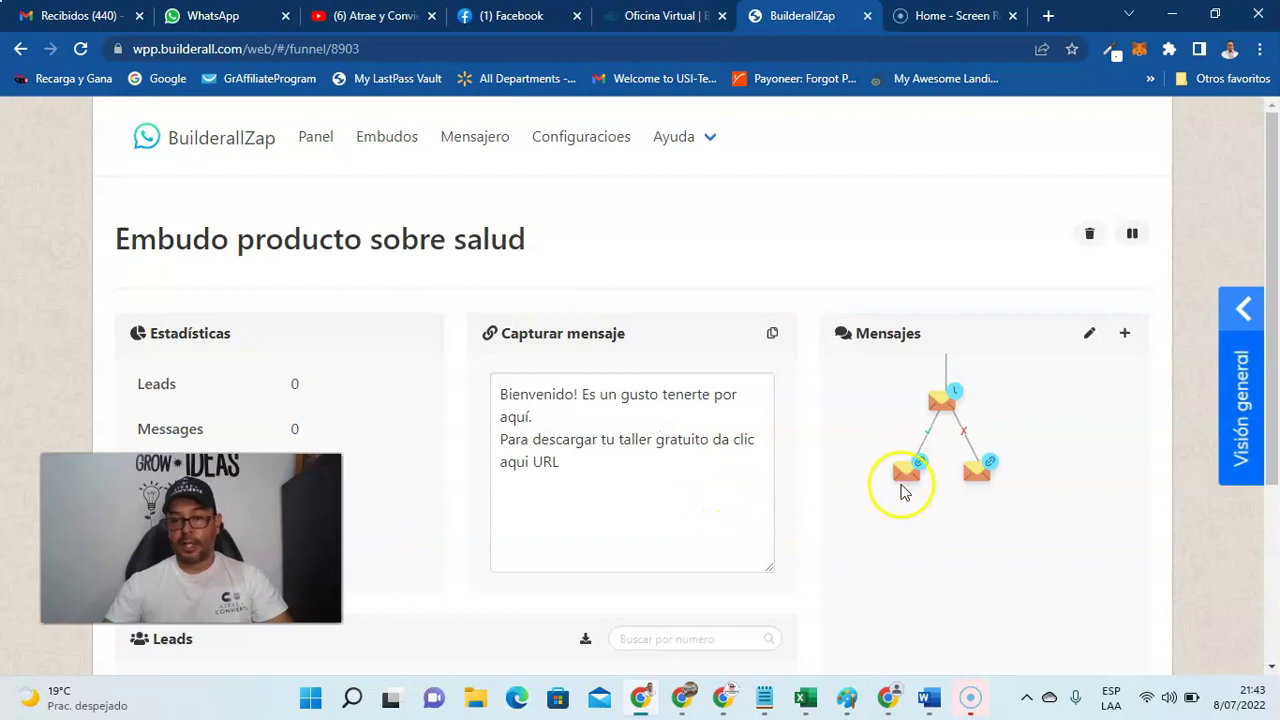
- Examine the clicked and not-clicked branches of the message diagram, nudging their nodes beneath the second message
{"action": "mouse_move", "coordinate": [902, 472]}
{"action": "left_mouse_down"}
{"action": "mouse_move", "coordinate": [880, 475]}
{"action": "mouse_move", "coordinate": [906, 486]}
{"action": "left_mouse_up"}
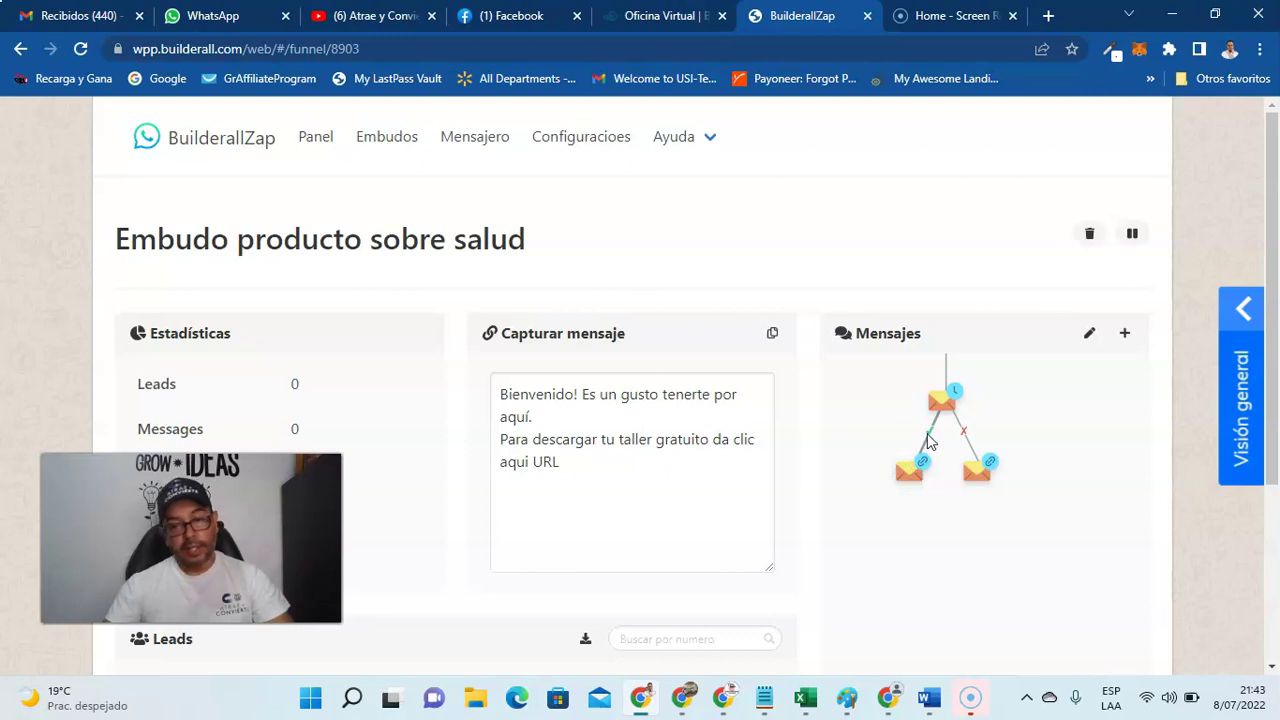
{"action": "left_click", "coordinate": [918, 448]}
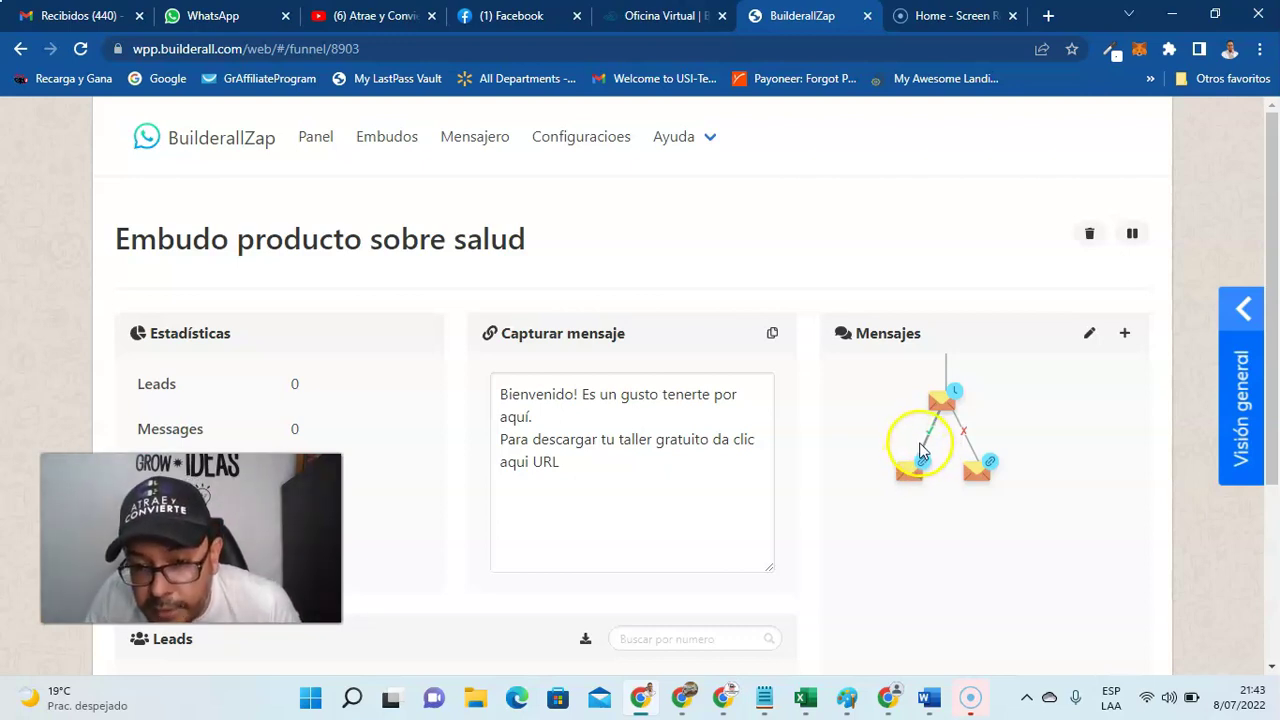
{"action": "left_click_drag", "start_coordinate": [975, 477], "coordinate": [978, 508]}
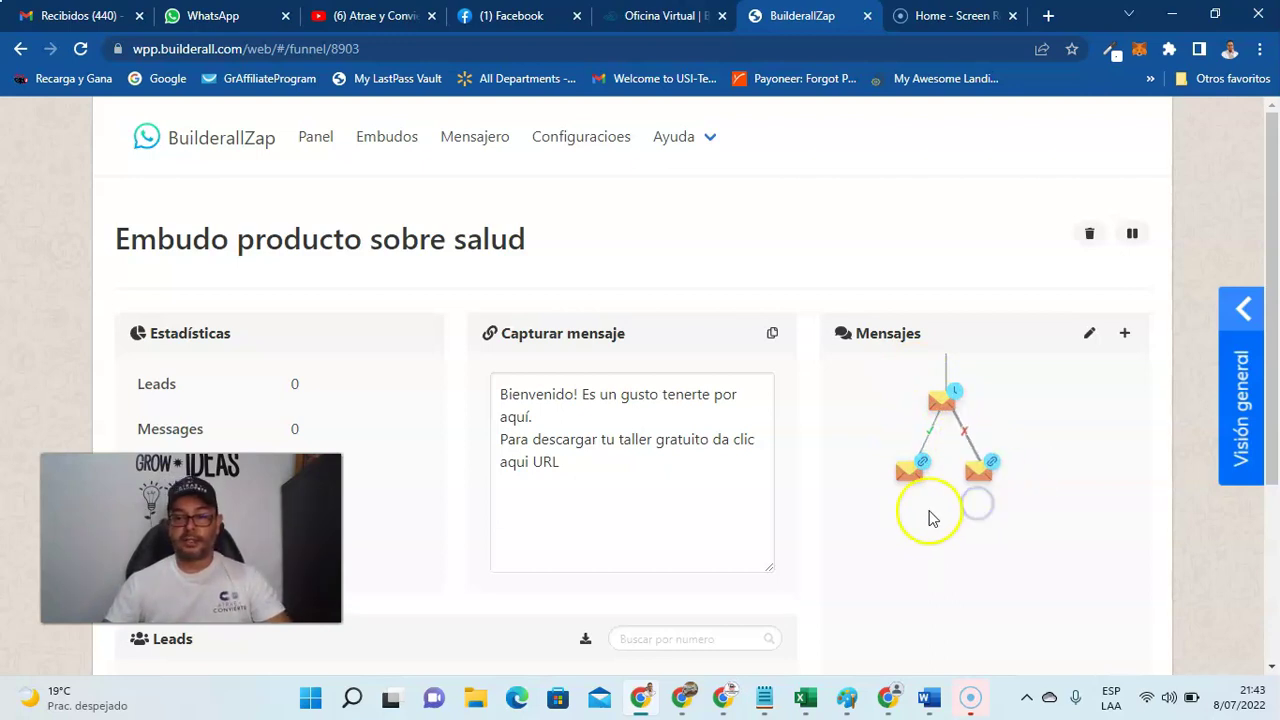
{"action": "scroll", "coordinate": [863, 449], "scroll_direction": "up", "scroll_amount": 2}
{"action": "scroll", "coordinate": [1110, 486], "scroll_direction": "down", "scroll_amount": 4}
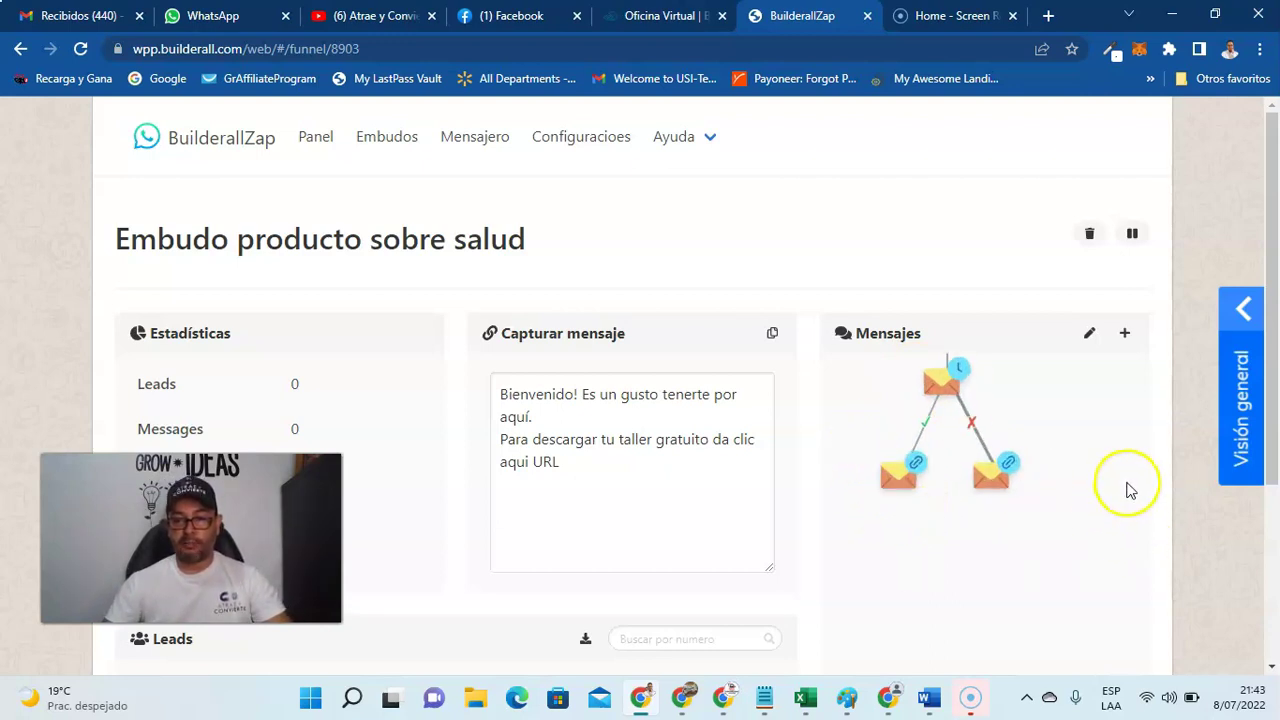
{"action": "scroll", "coordinate": [1070, 443], "scroll_direction": "up", "scroll_amount": 1}
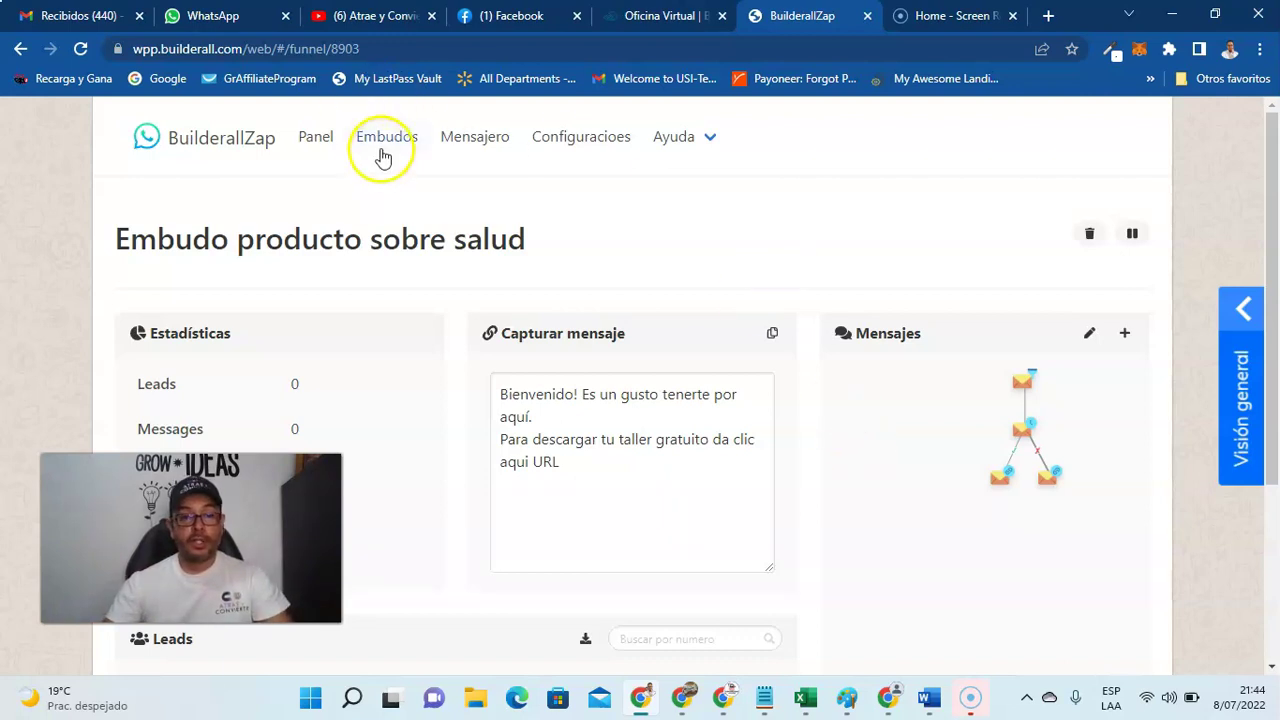
- Open the dashboard and review the pending, sent and error statistics for the messages
{"action": "left_click", "coordinate": [315, 145]}
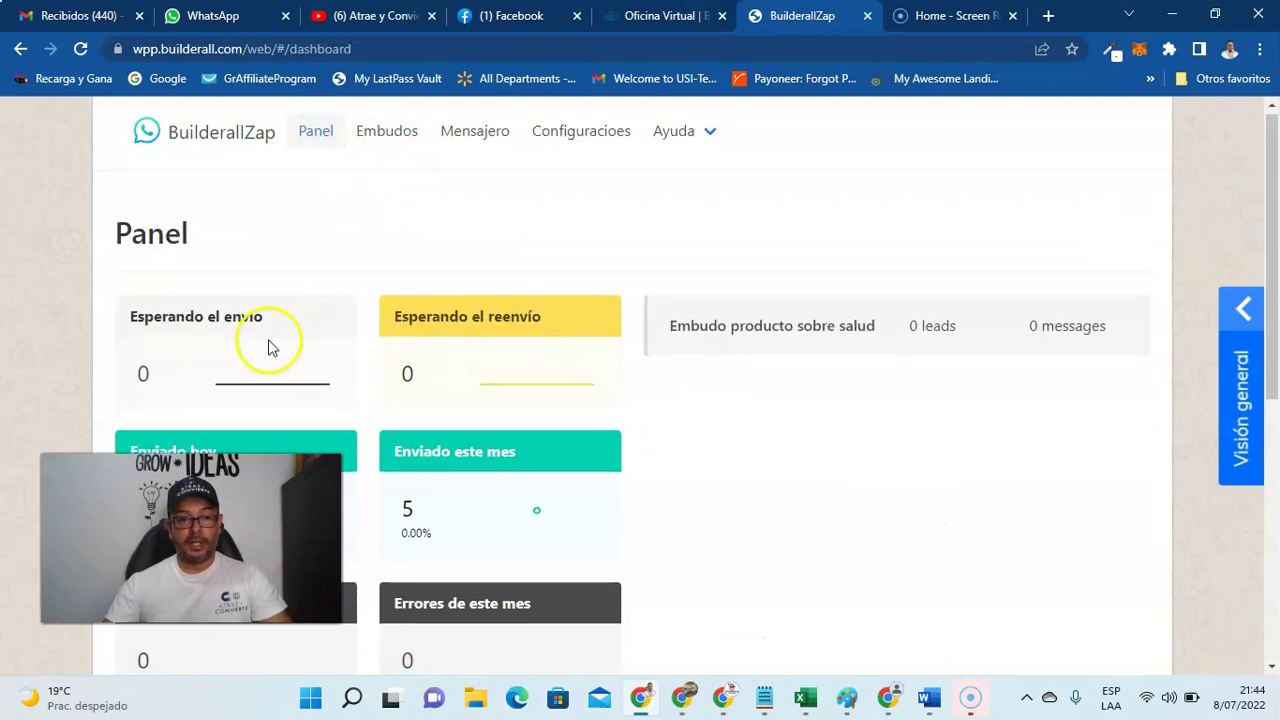
{"action": "scroll", "coordinate": [268, 346], "scroll_direction": "down", "scroll_amount": 1}
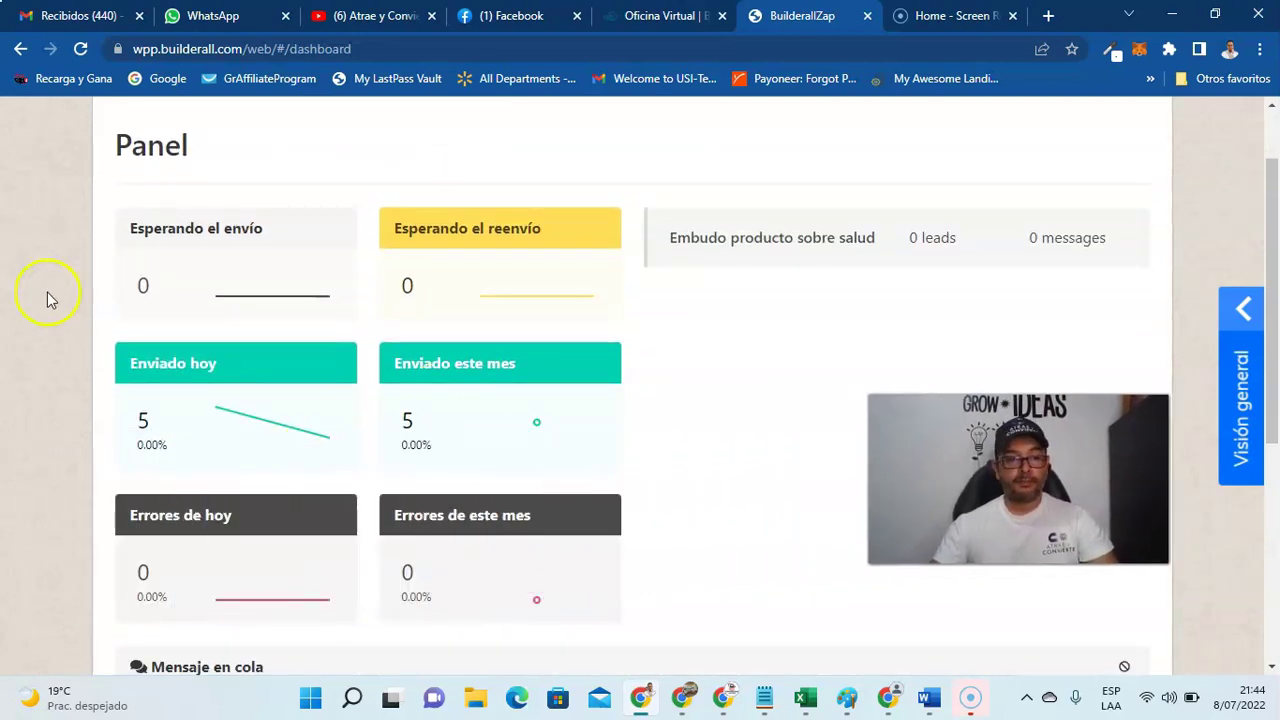